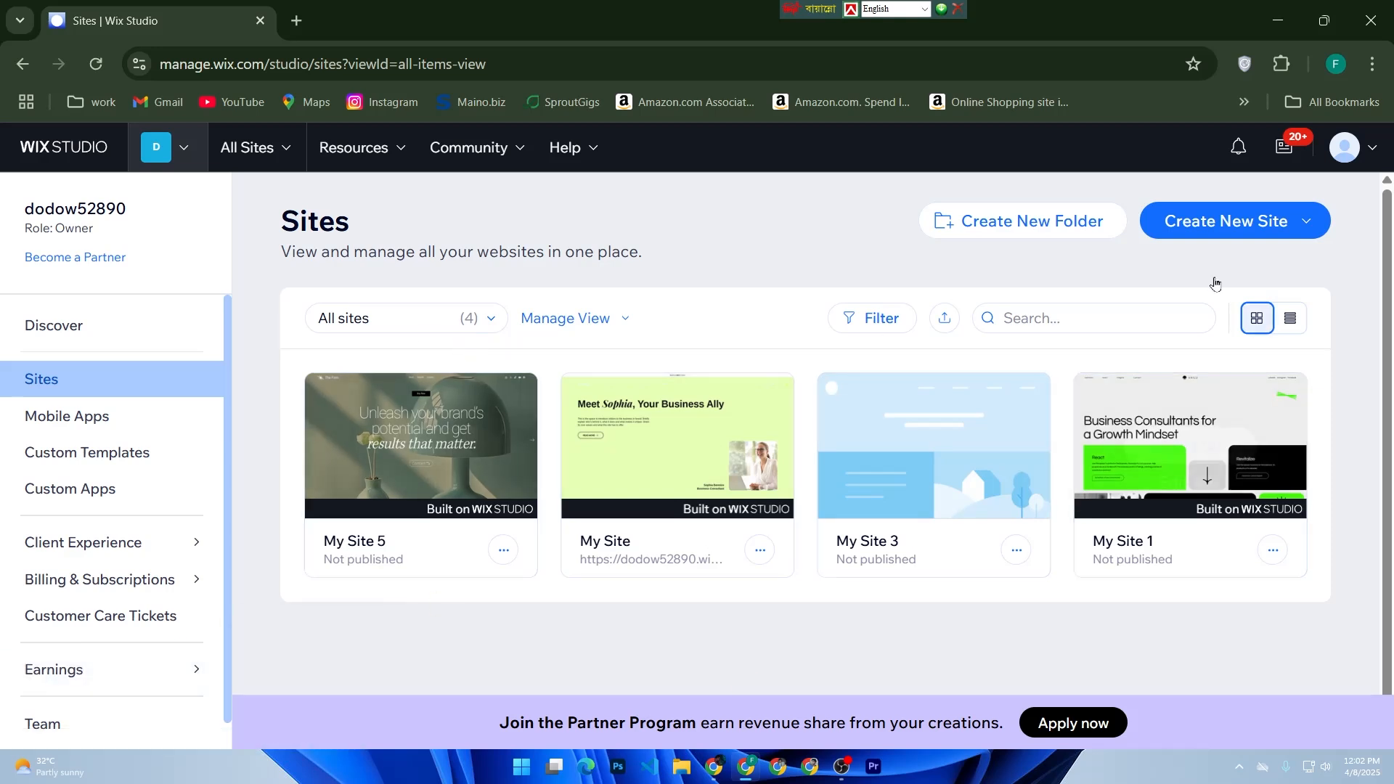
mouse_move(469, 533)
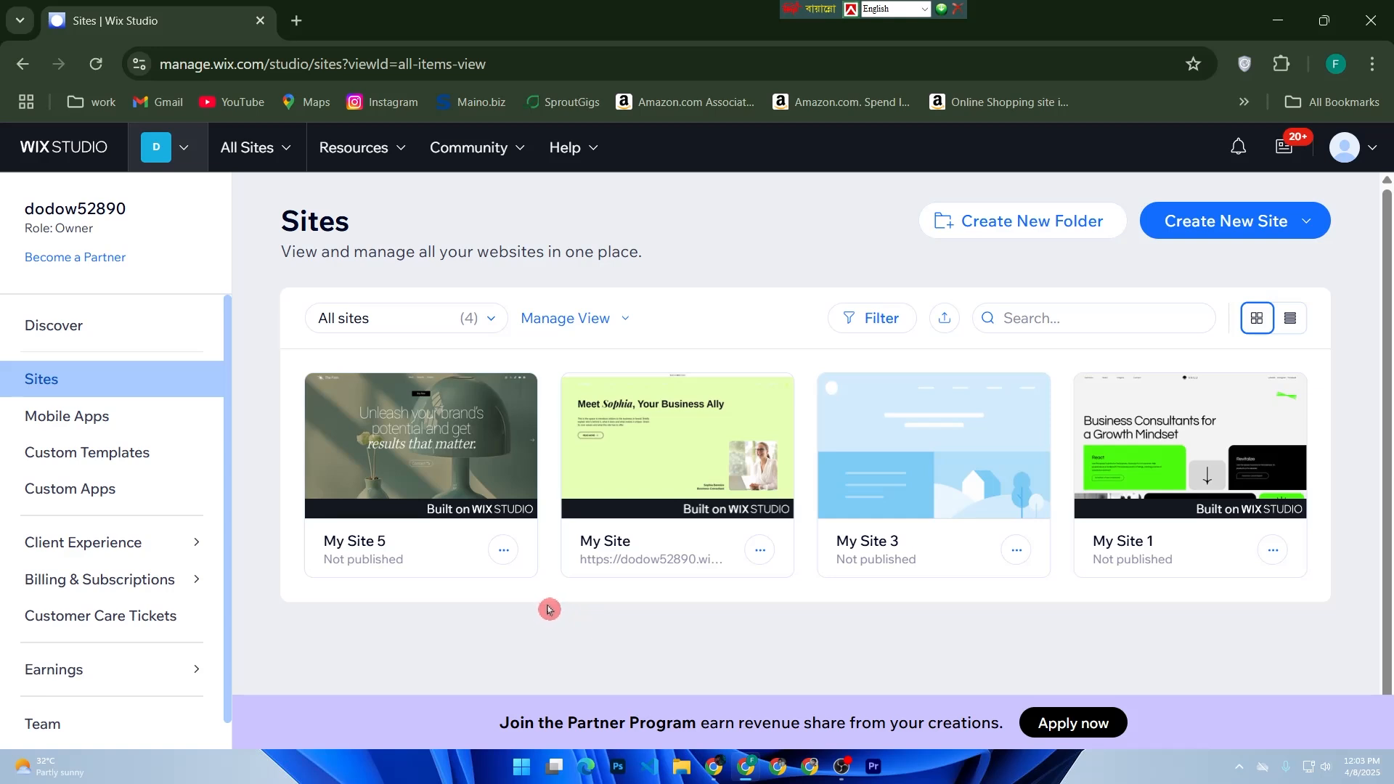
scroll(186, 423, down, 1)
scroll(189, 424, down, 1)
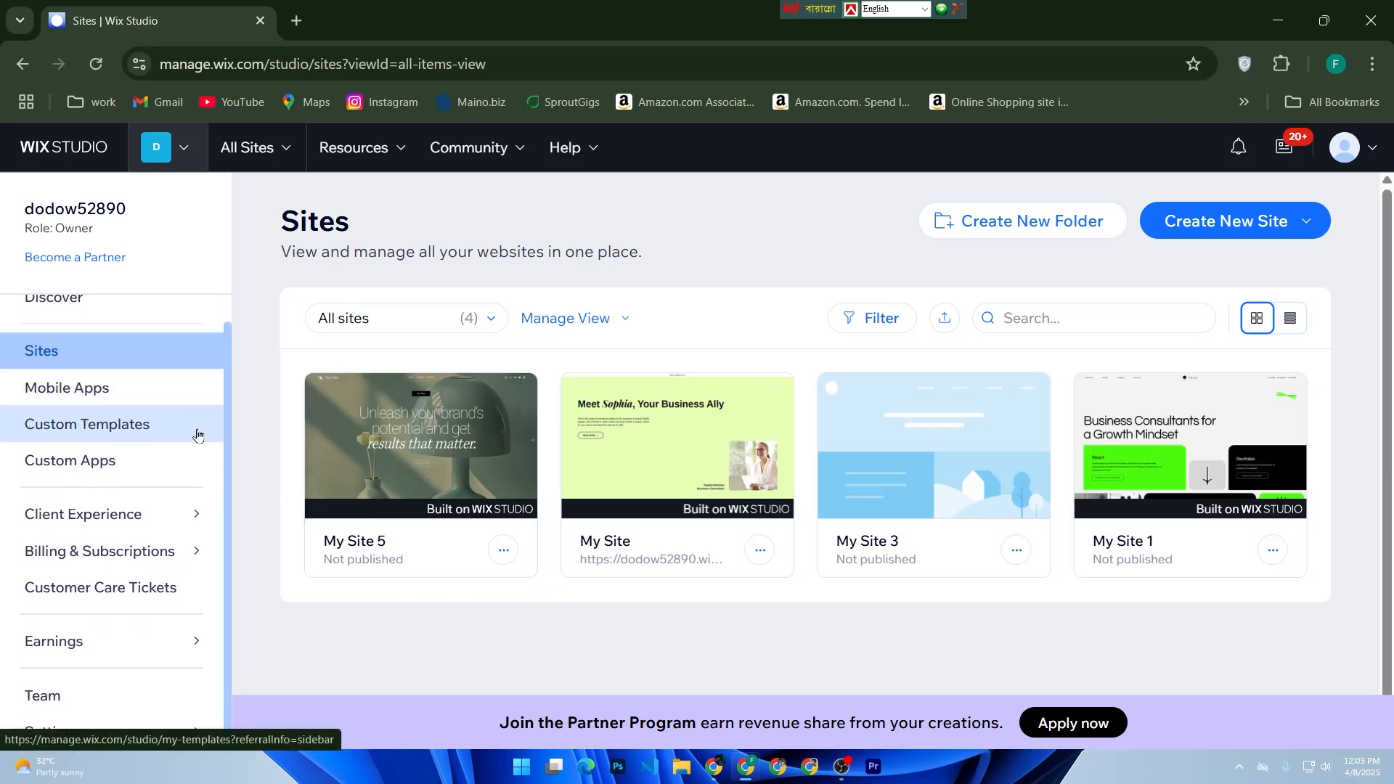
click(145, 258)
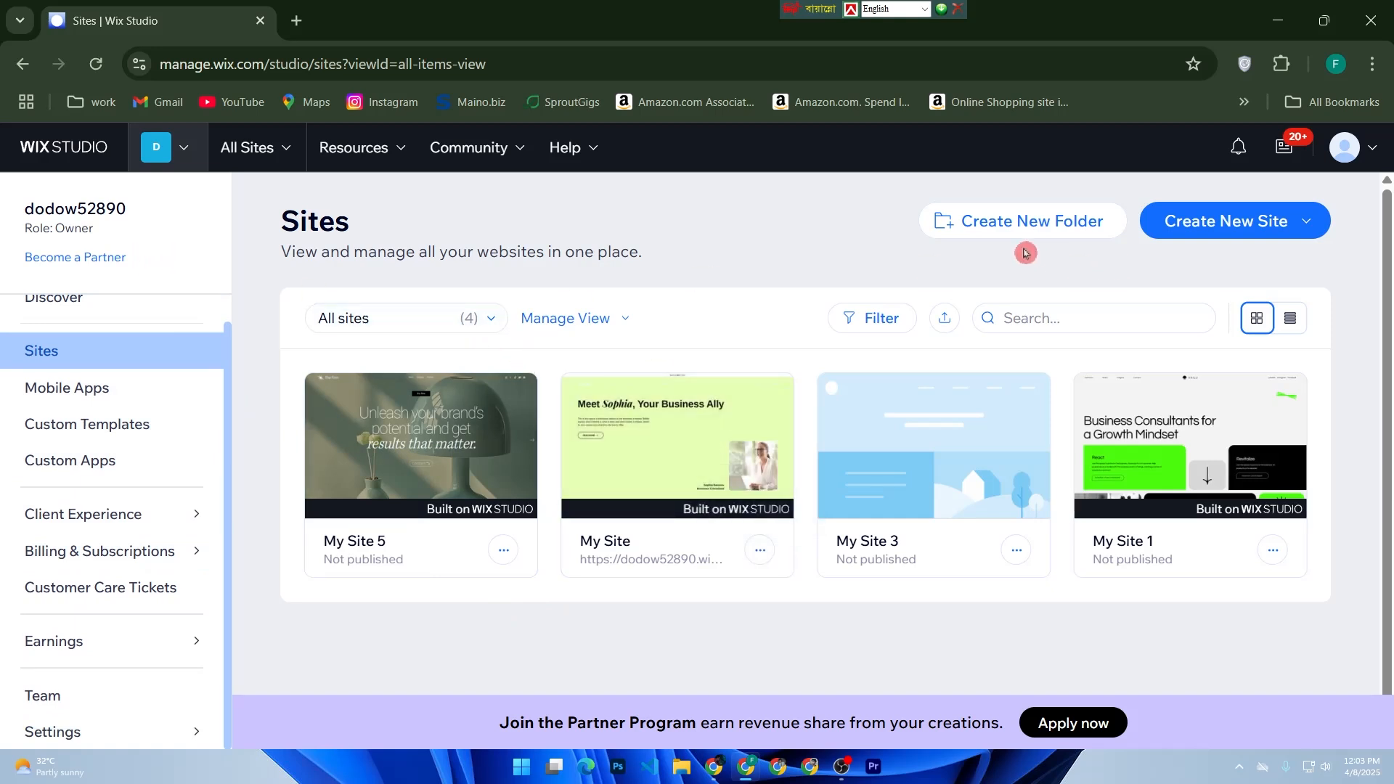
Start a new site from a Studio template and search the template gallery for "ecommerce".
click(1173, 230)
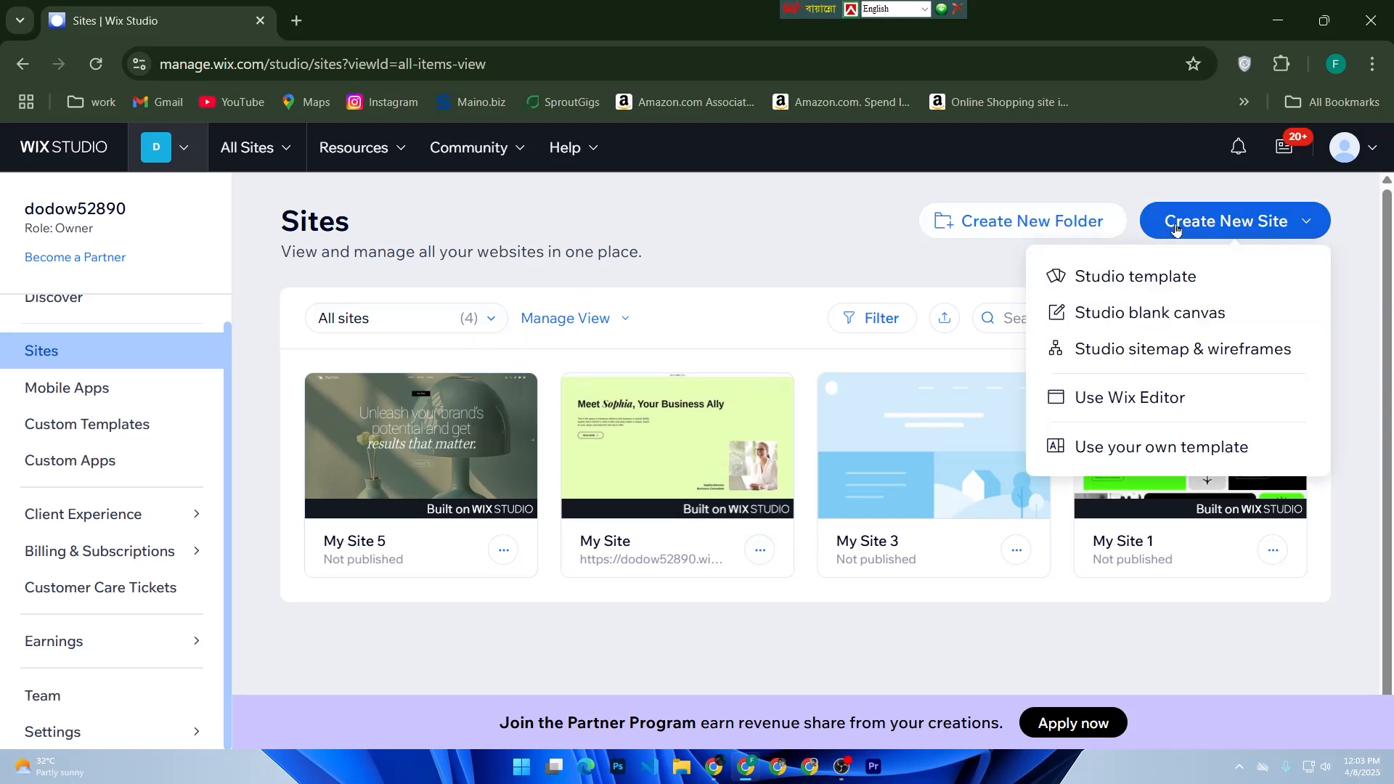
click(1172, 275)
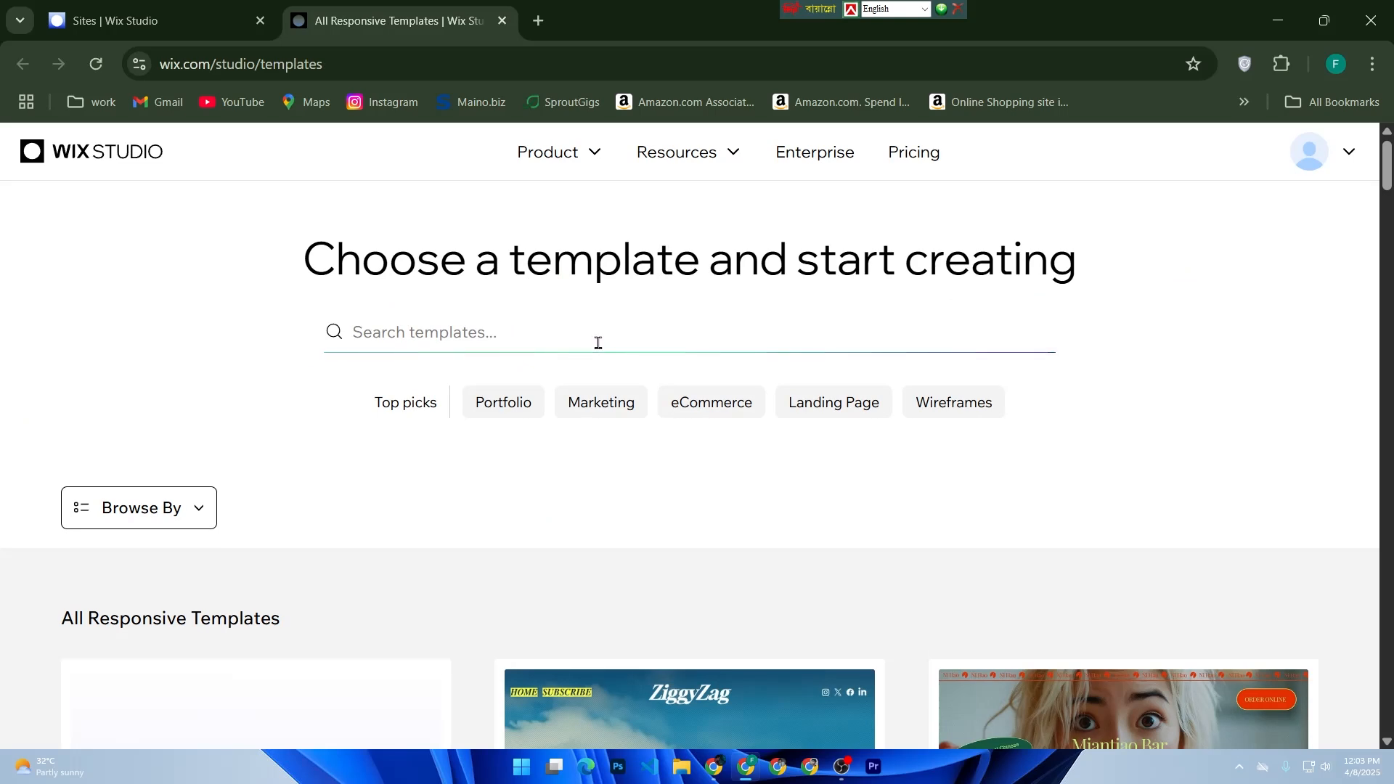
click(597, 341)
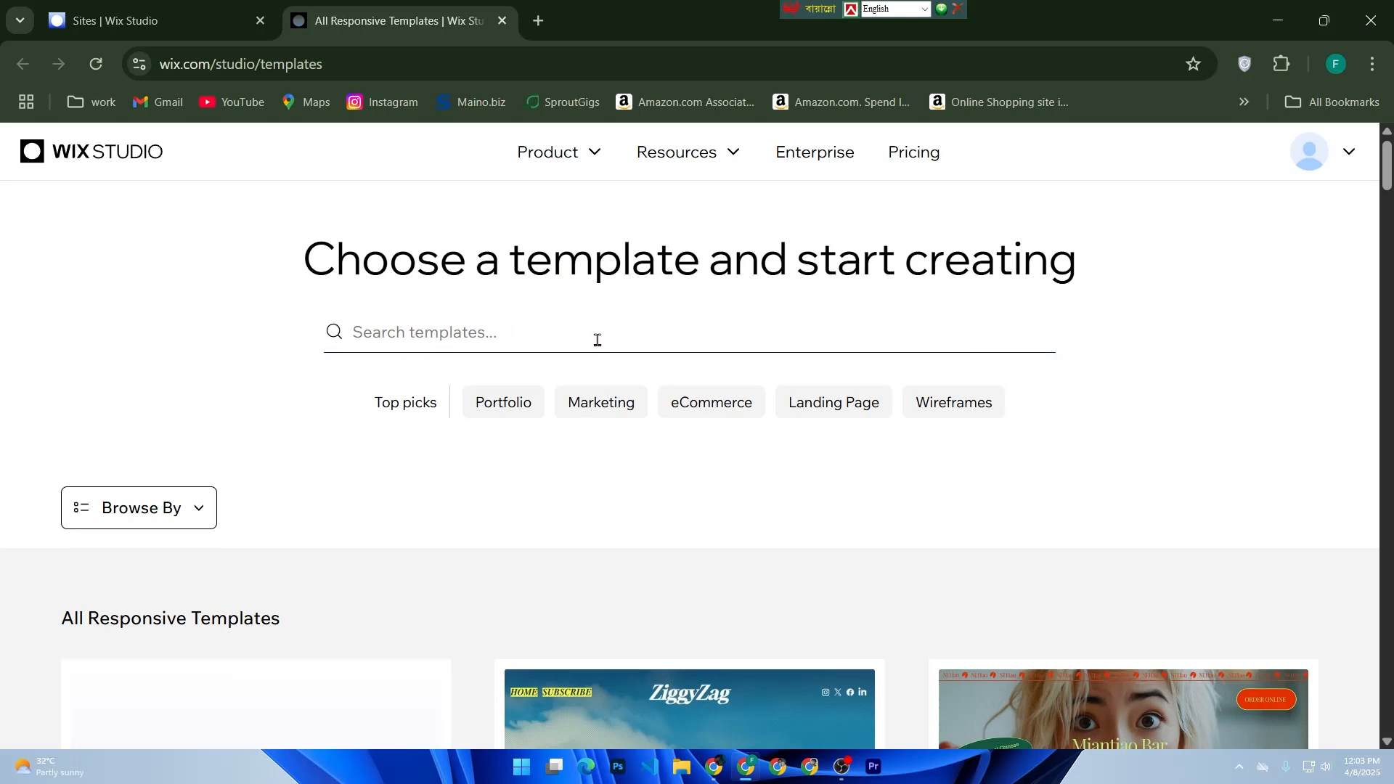
text(ecommer)
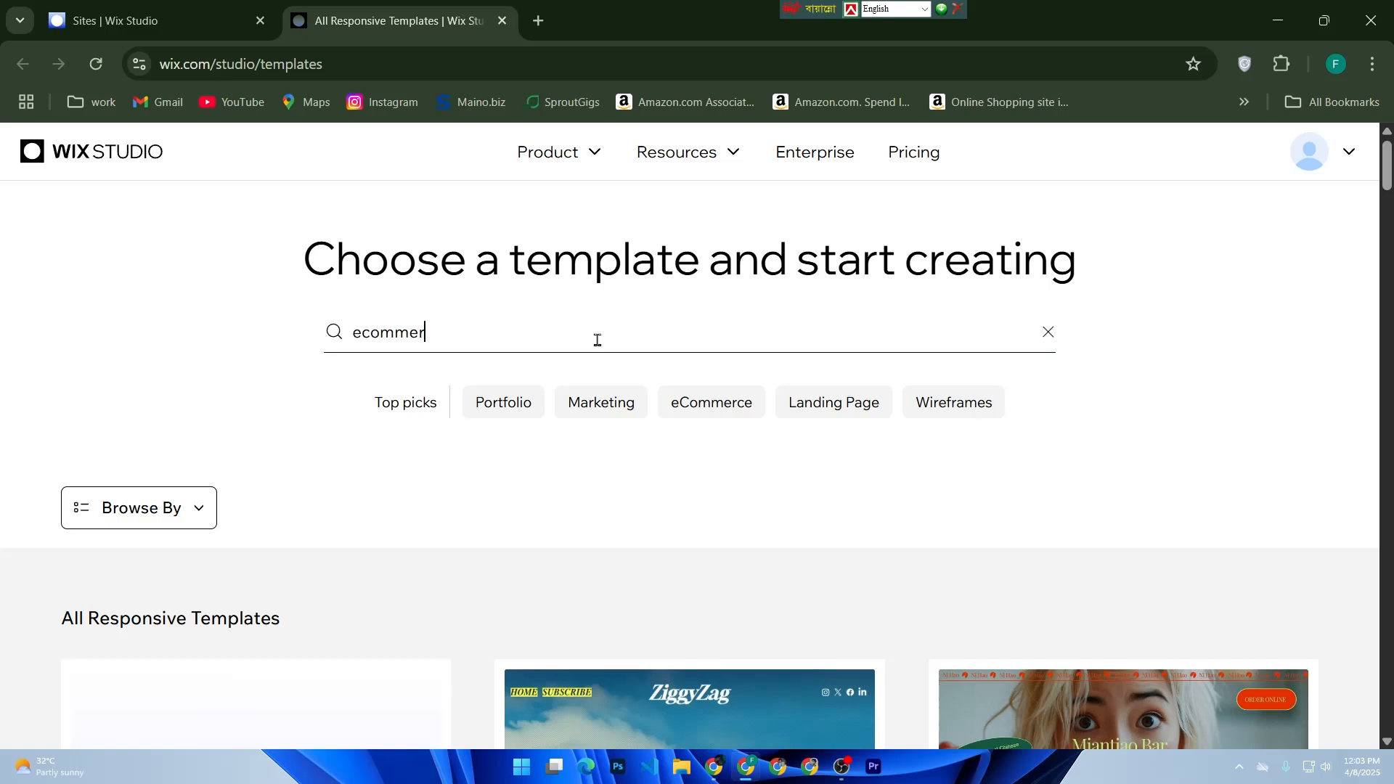
text(sce)
key(Return)
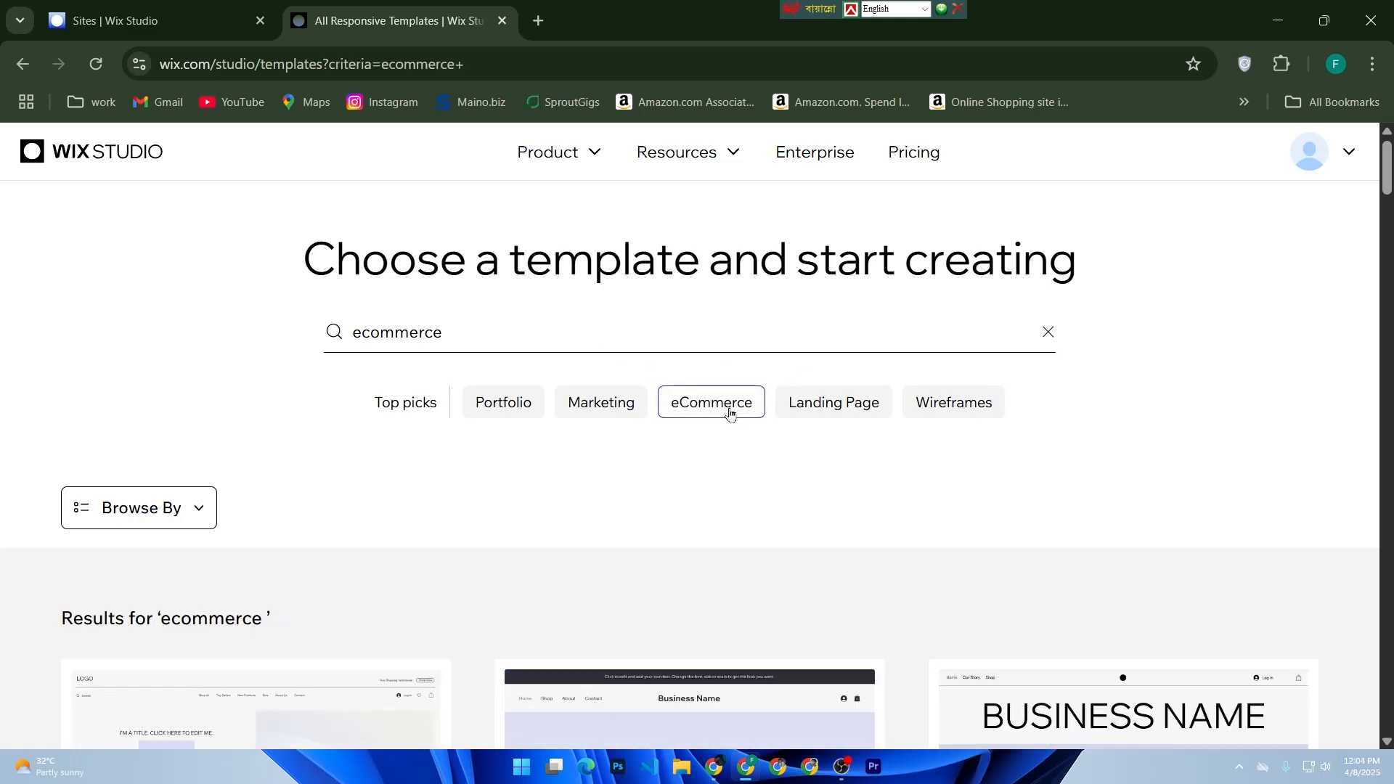
Open the first template in the ecommerce results, the one with the large LOGO heading, for editing.
scroll(730, 413, down, 5)
mouse_move(389, 511)
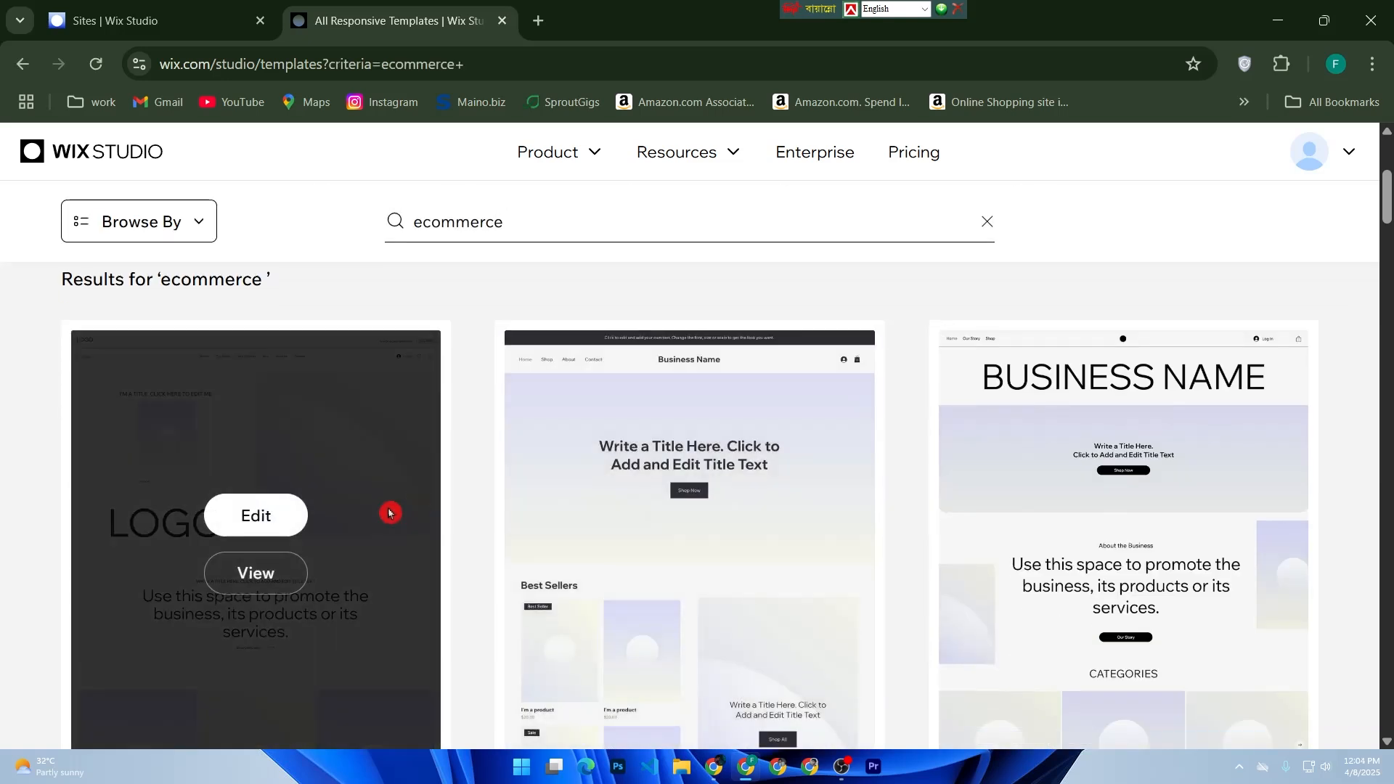
click(275, 524)
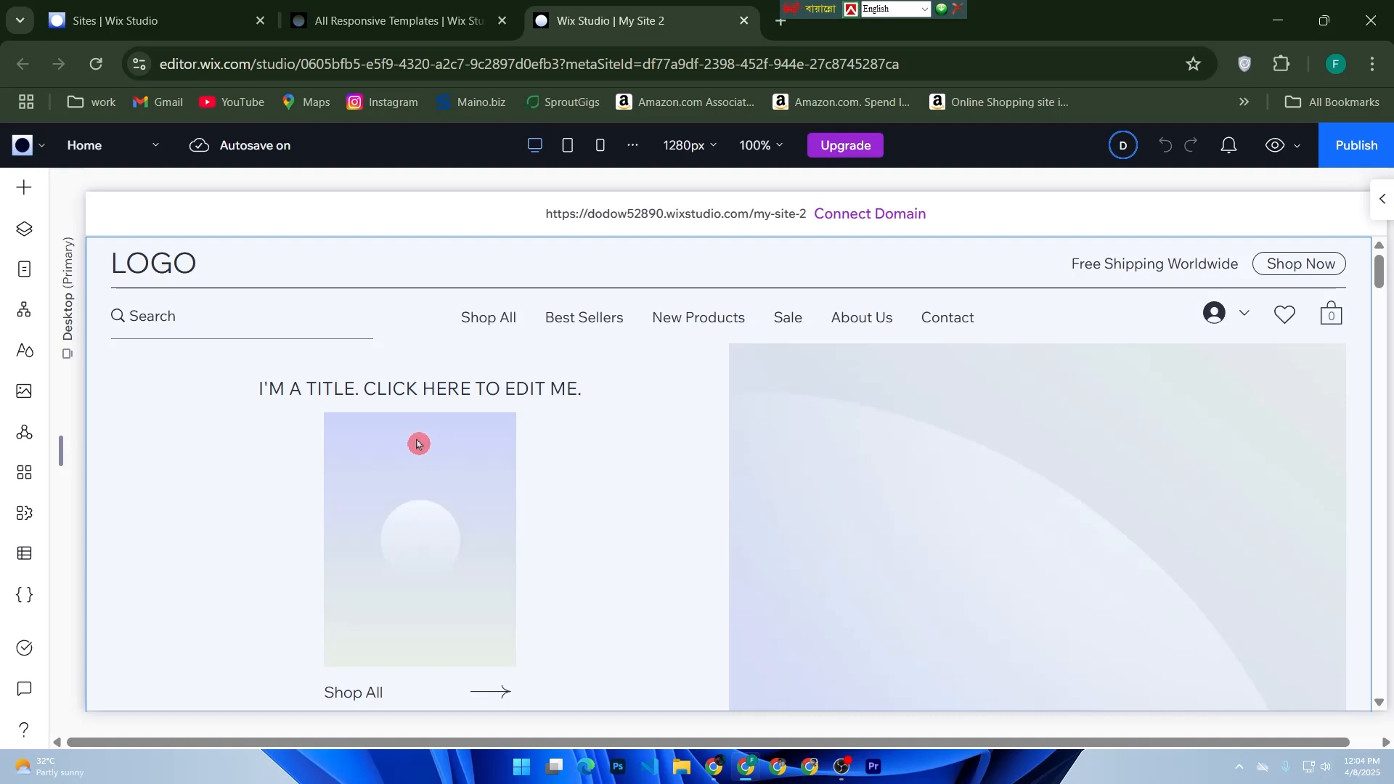
Replace the placeholder title above the slideshow in the first section with "Hoddie".
click(358, 392)
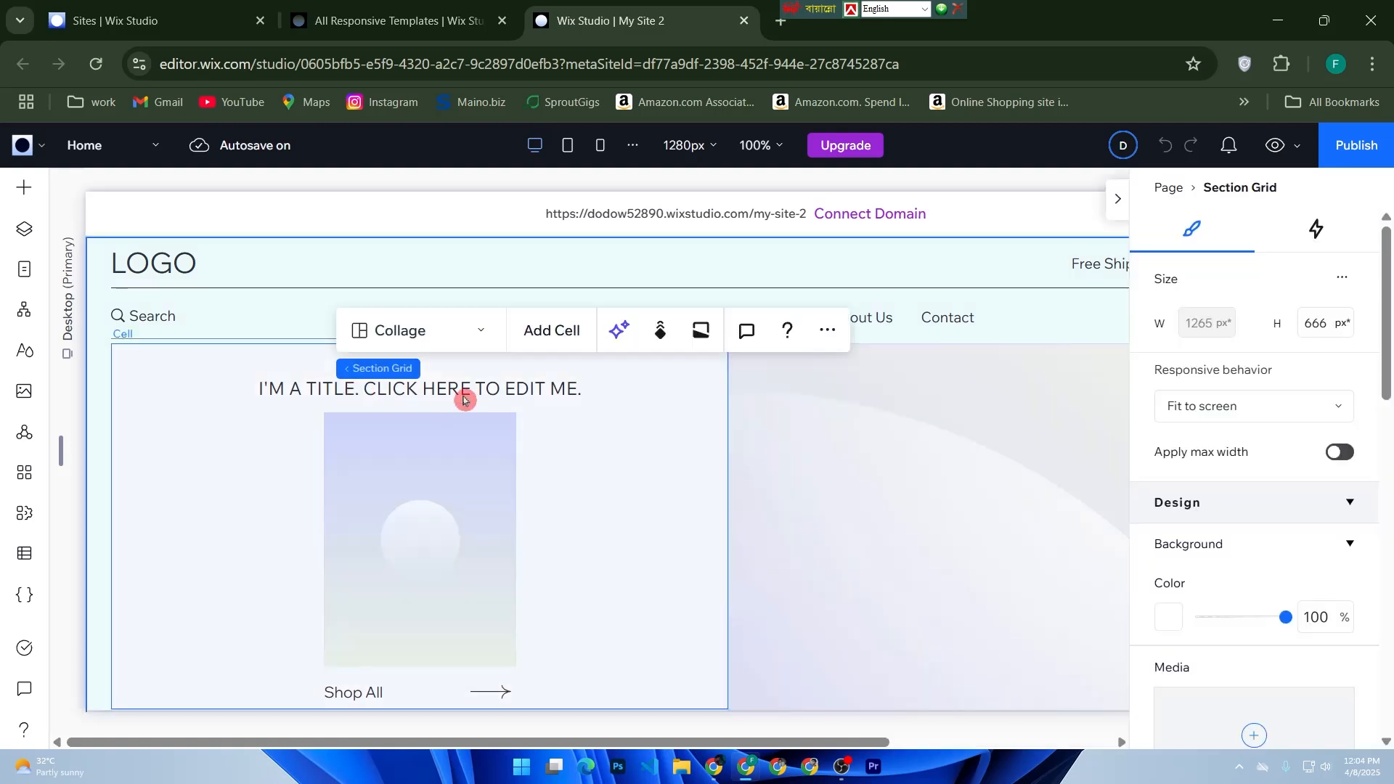
click(438, 400)
double_click(366, 390)
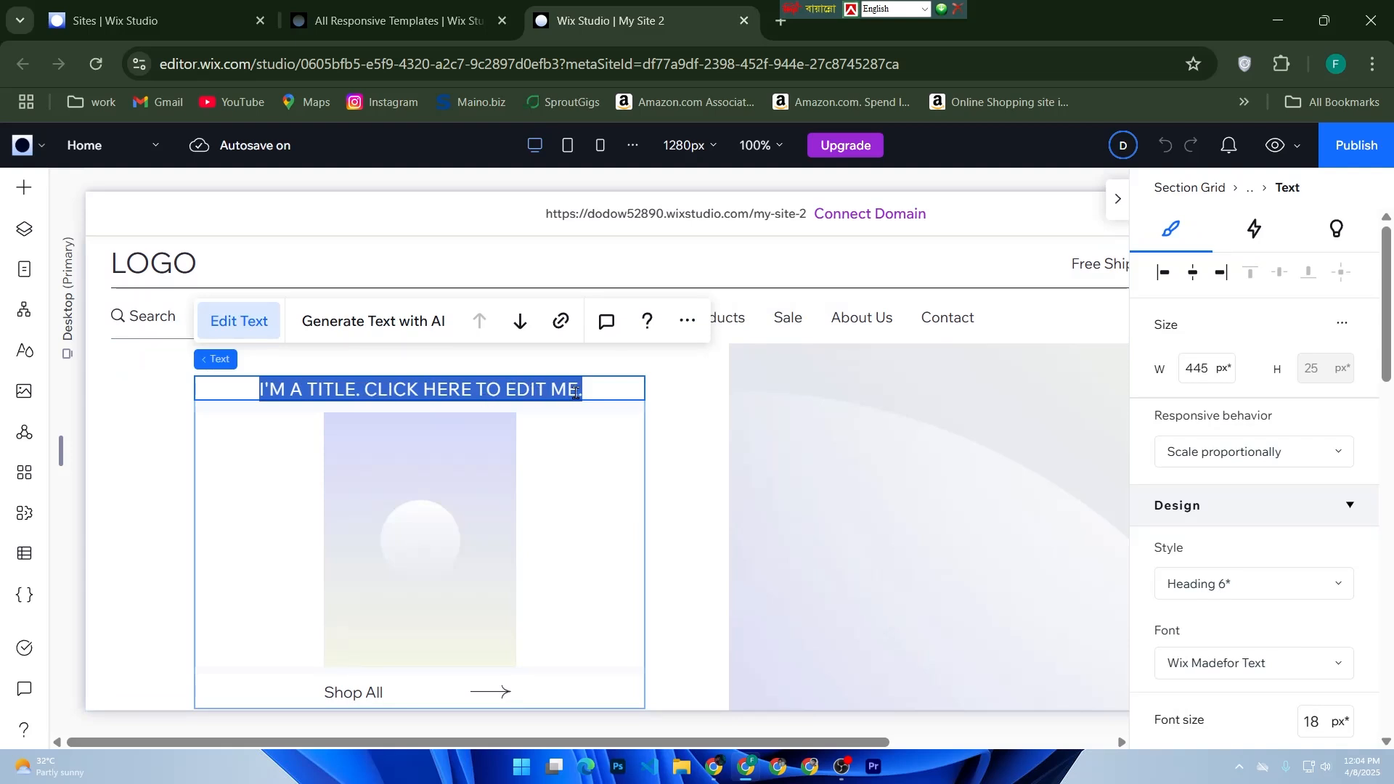
key(BackSpace)
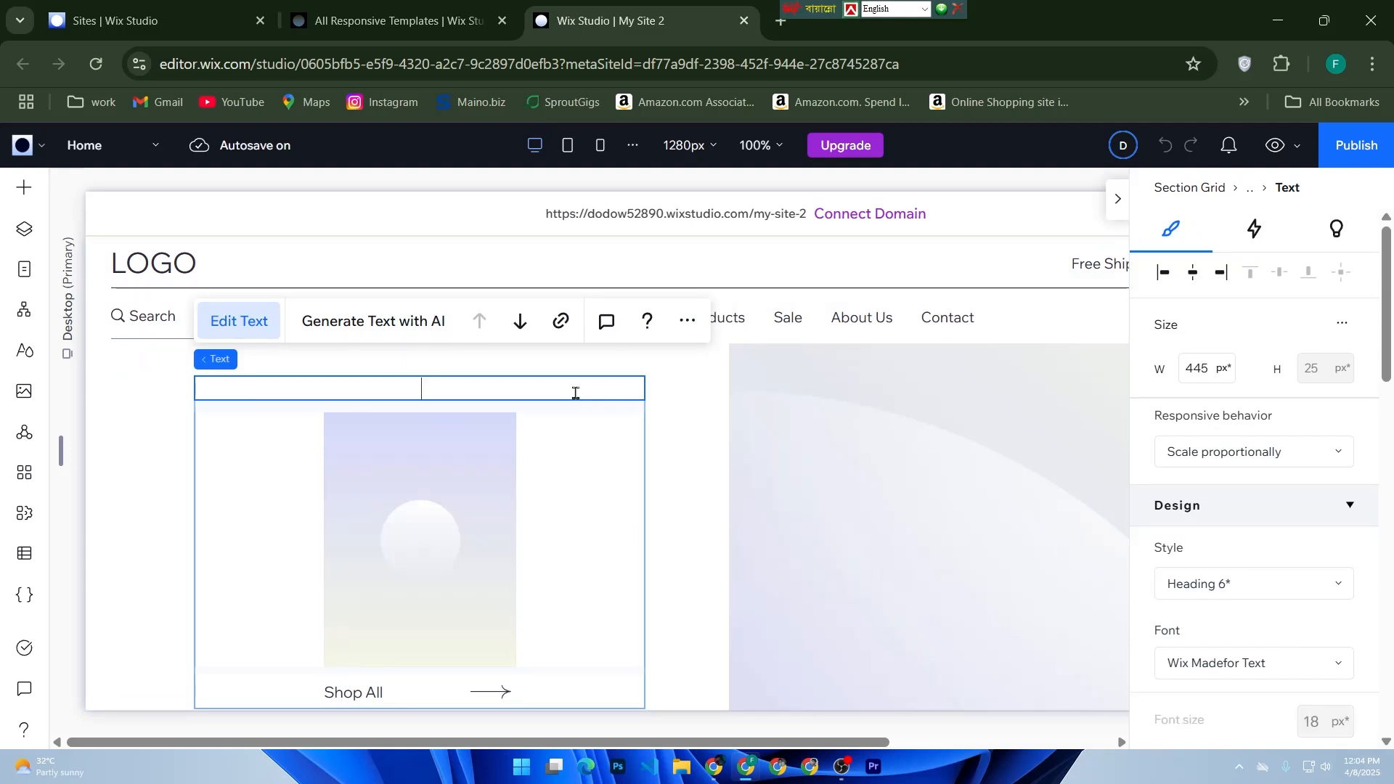
text(Ho)
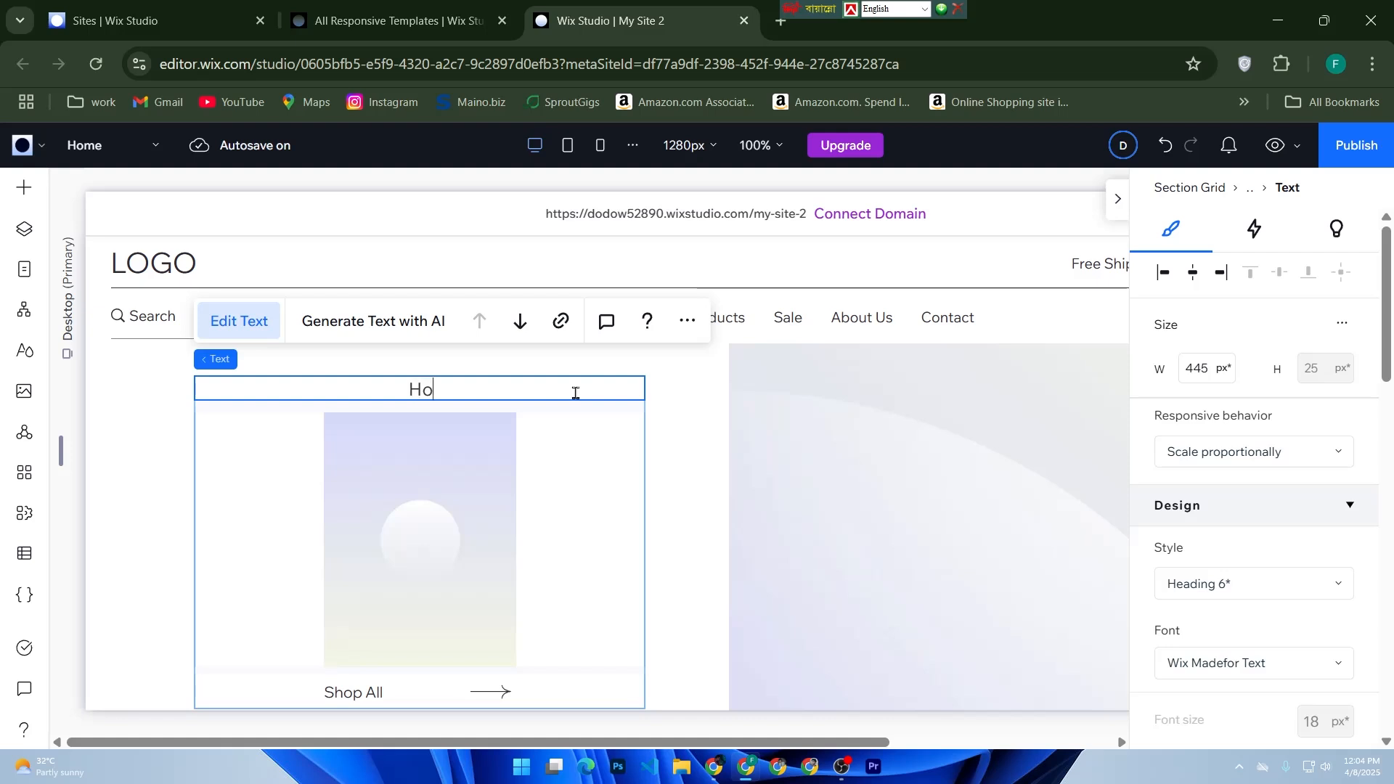
text(ddie)
Review the transition and autoplay settings of the slideshow beneath the title.
click(442, 522)
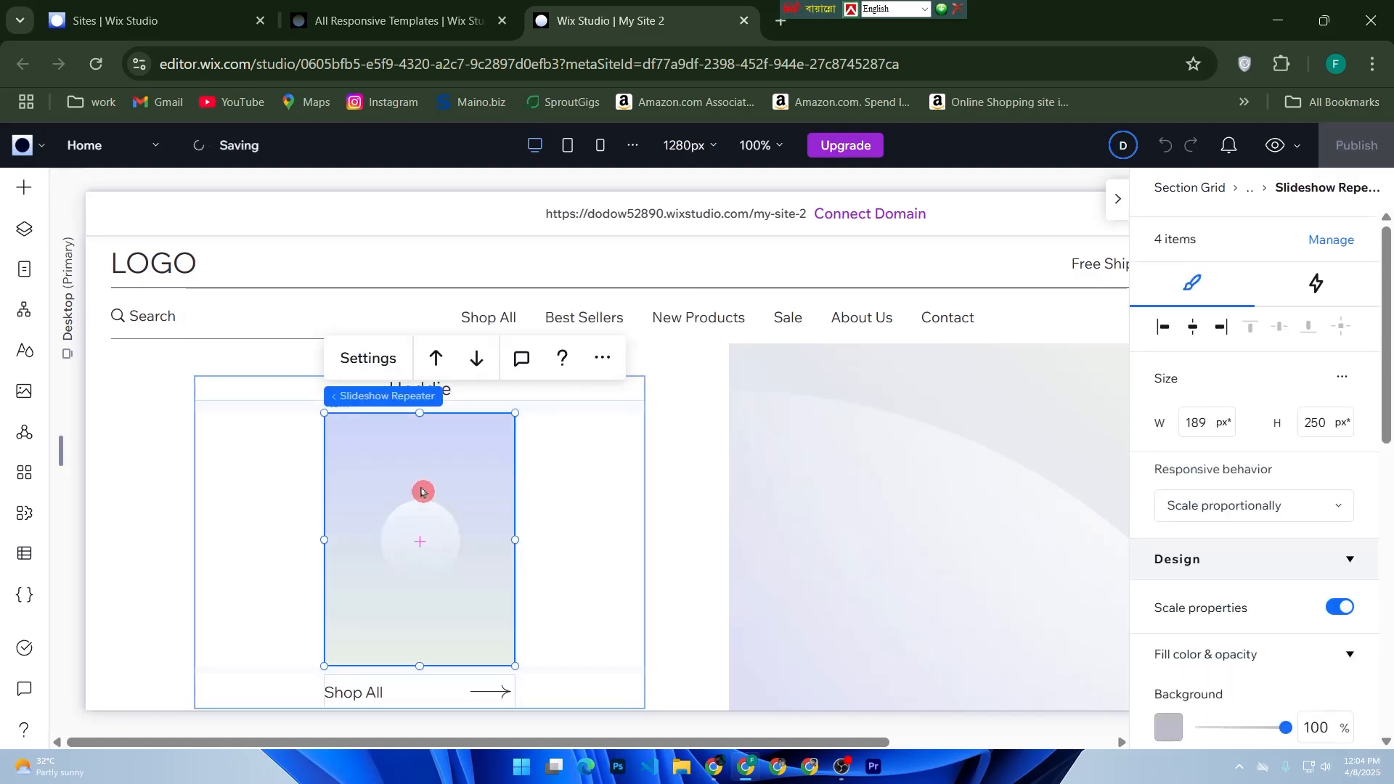
click(378, 373)
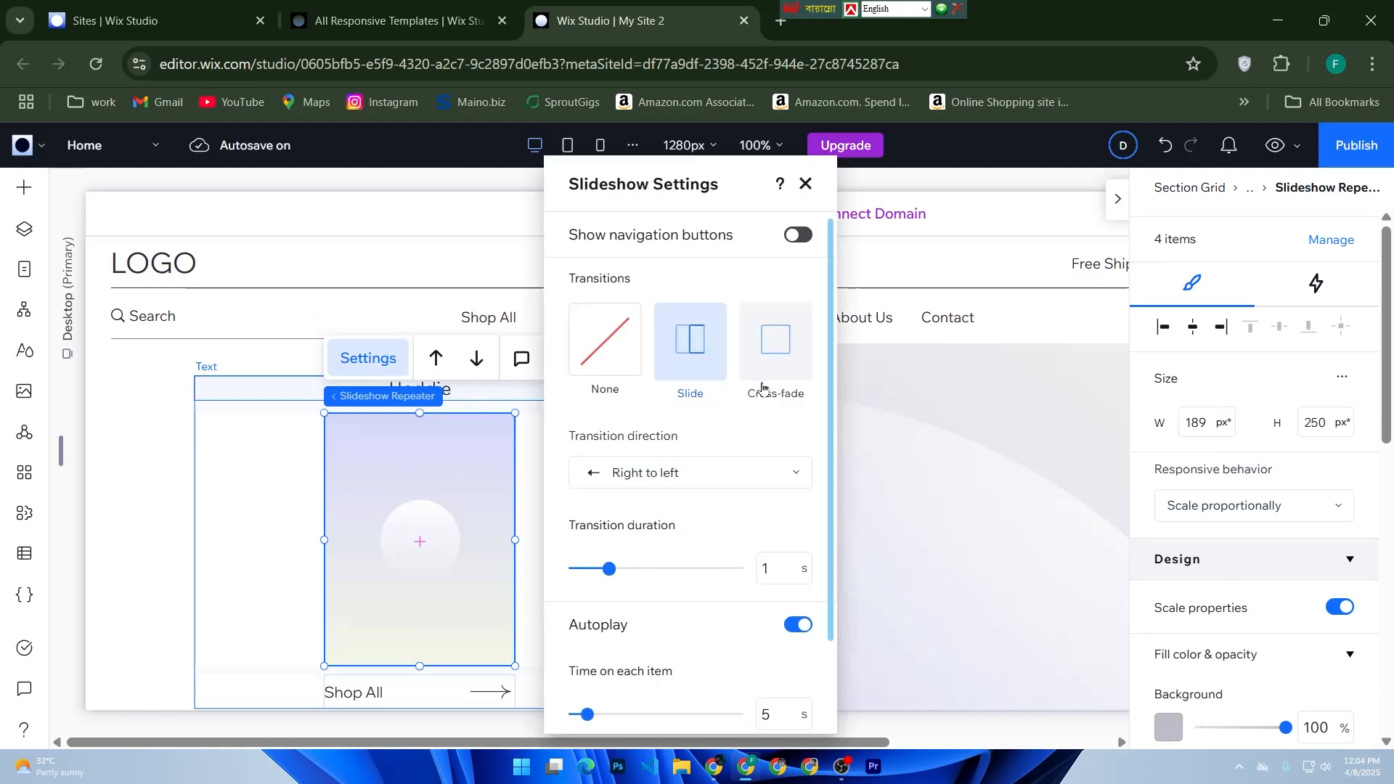
scroll(758, 406, down, 2)
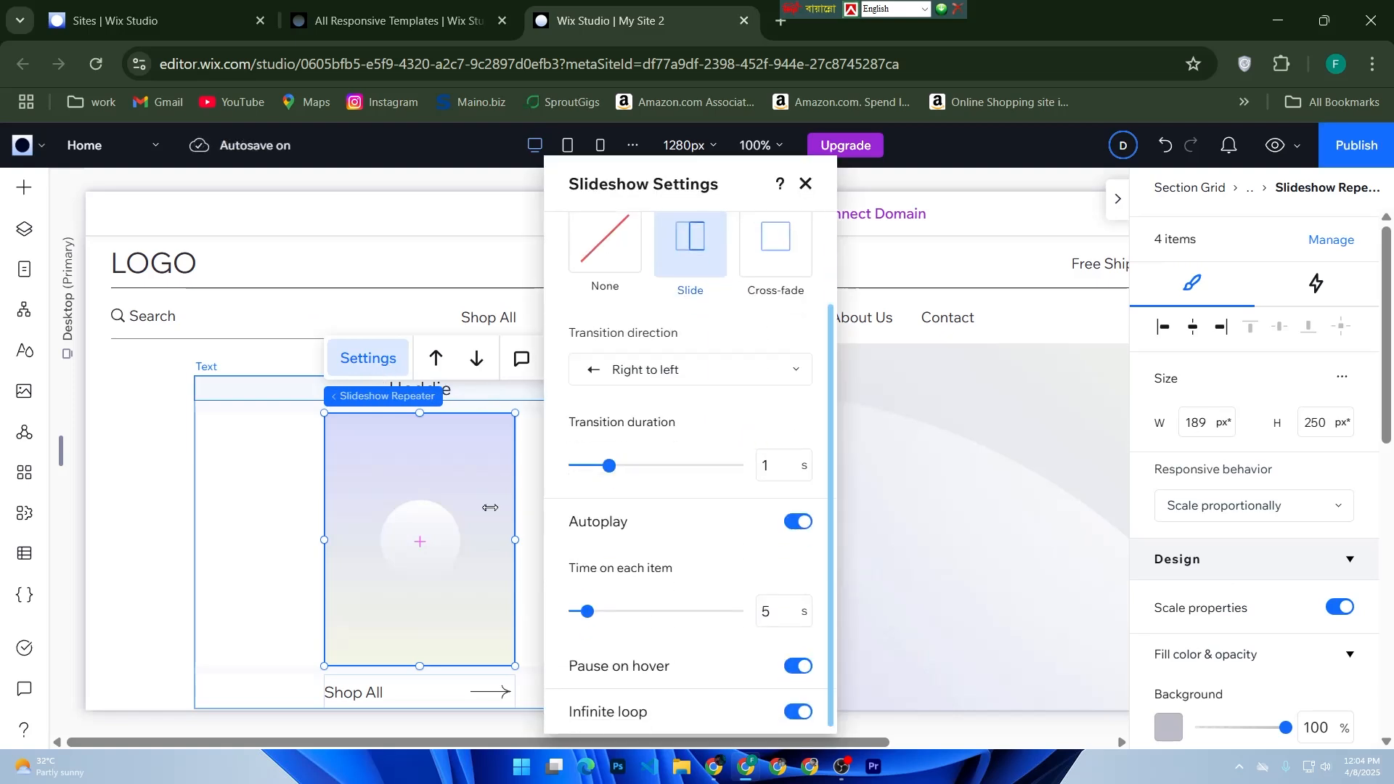
Open the media chooser for the slideshow item beneath the title and search the Wix media for "hoddie".
click(445, 471)
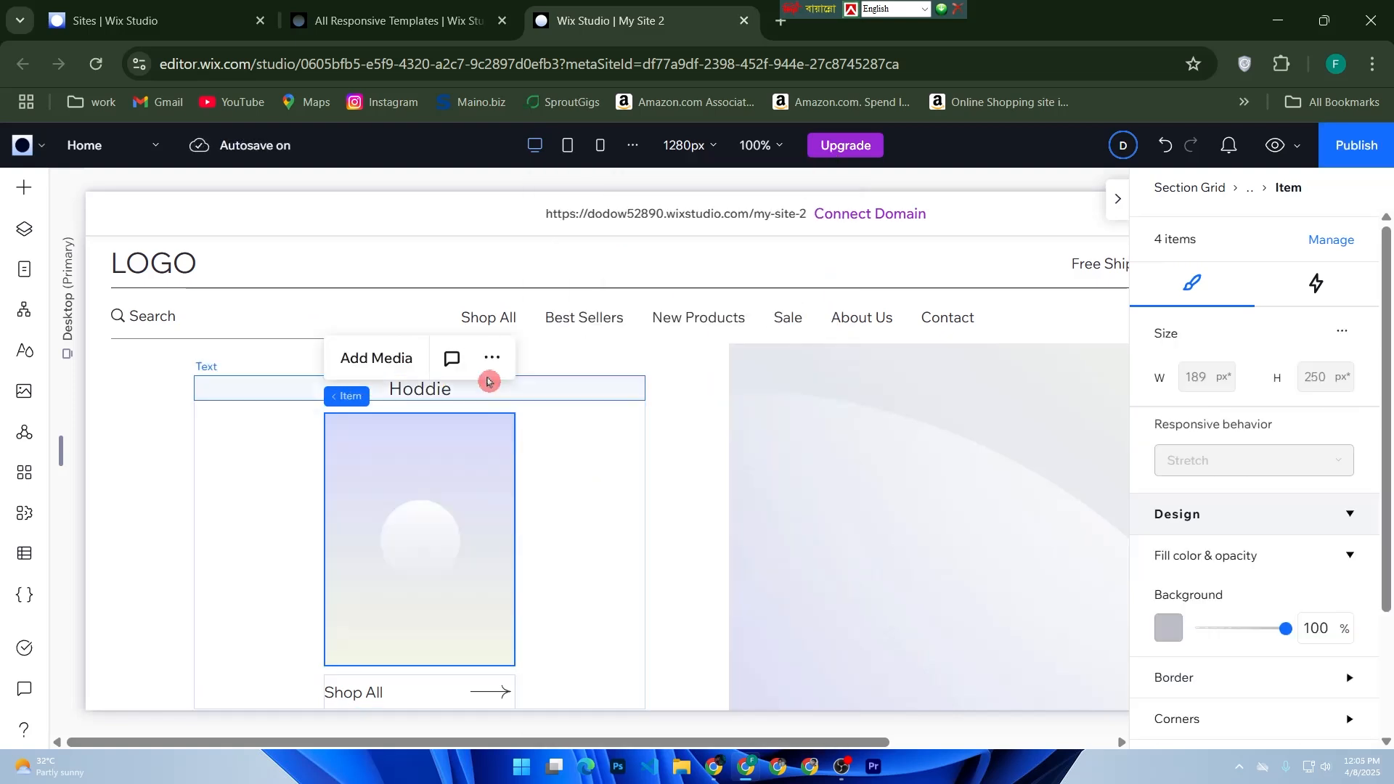
click(491, 357)
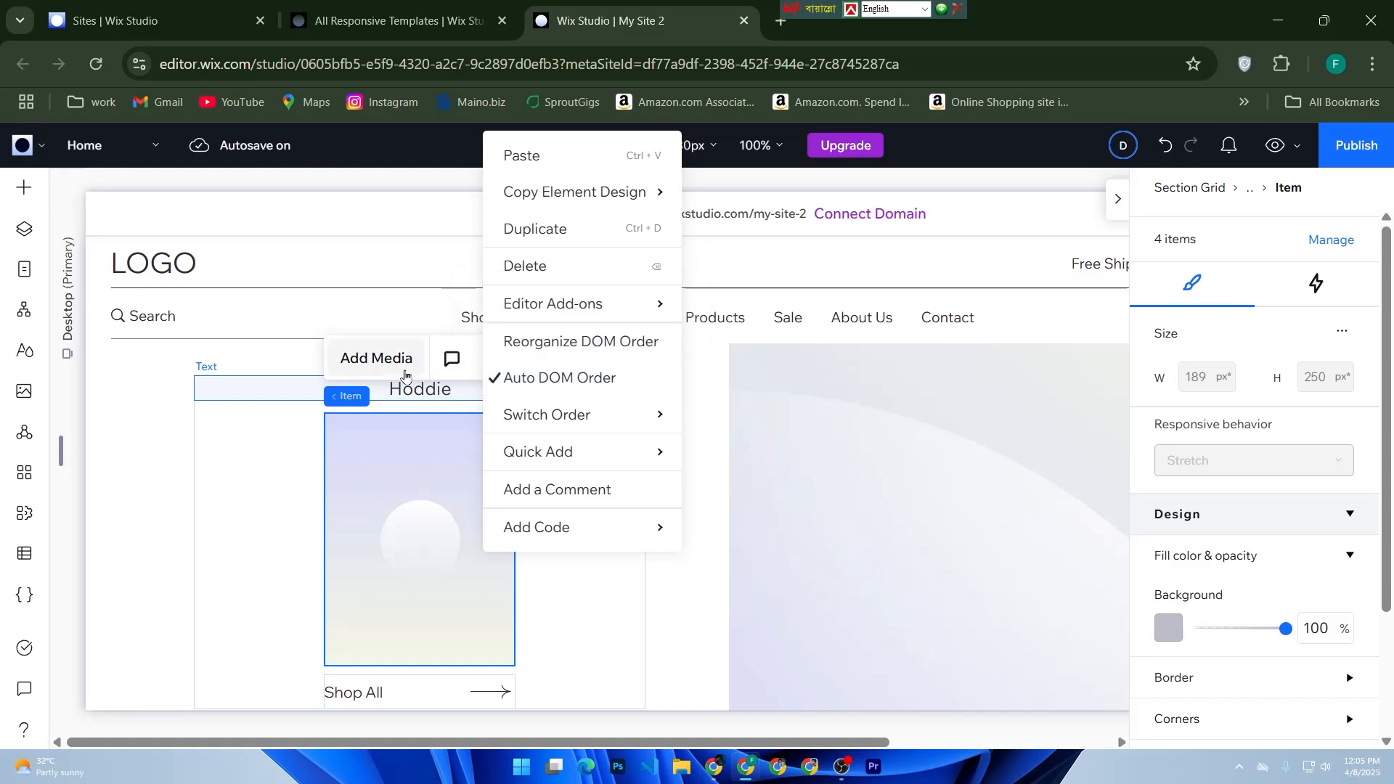
click(403, 368)
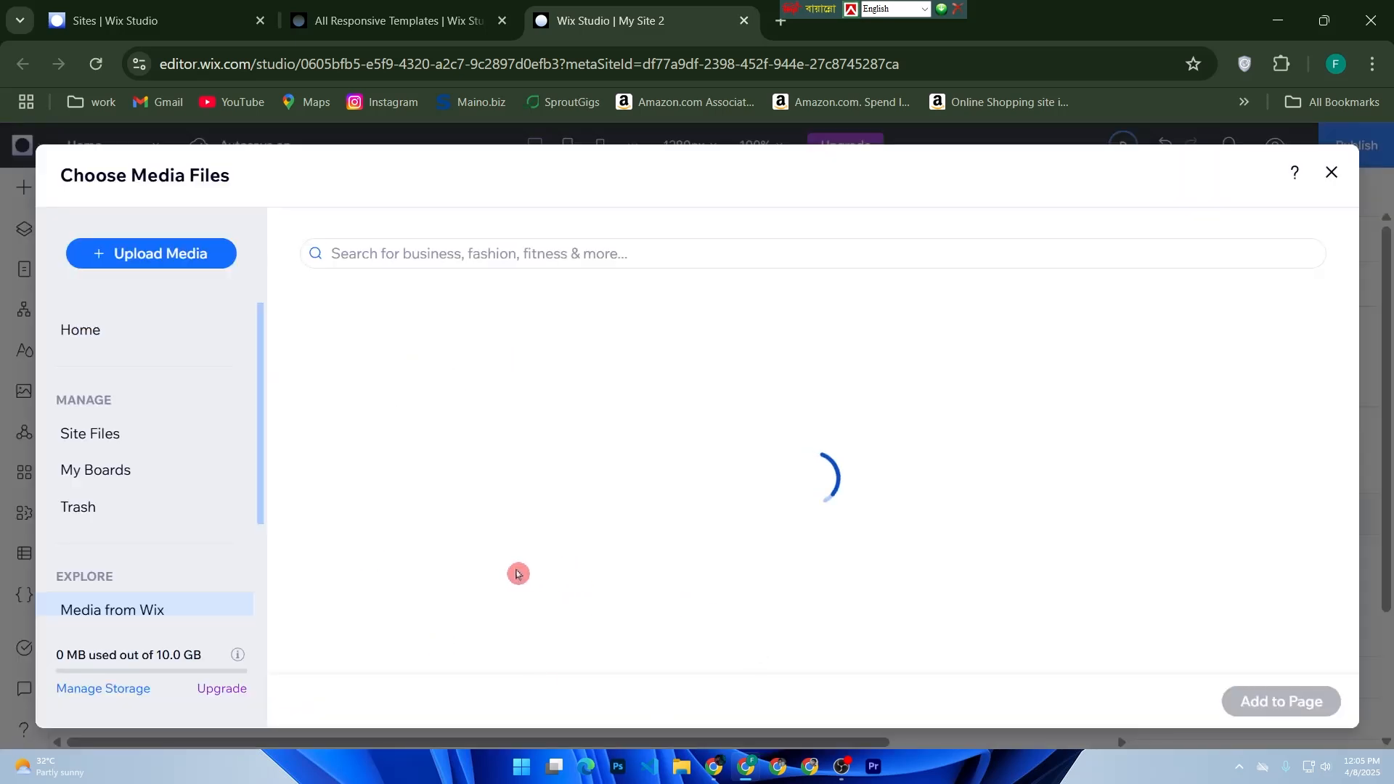
scroll(552, 581, down, 2)
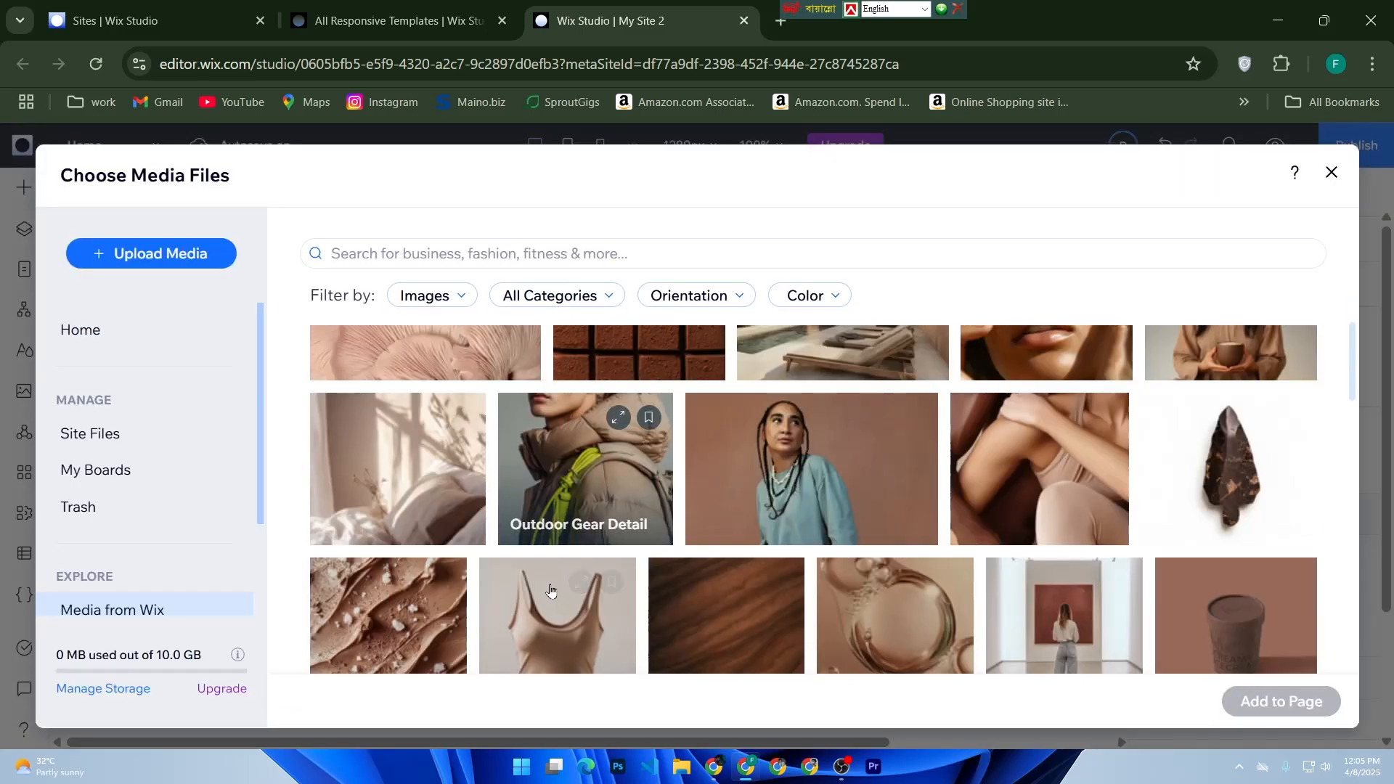
scroll(571, 318, up, 1)
scroll(571, 317, up, 1)
click(501, 256)
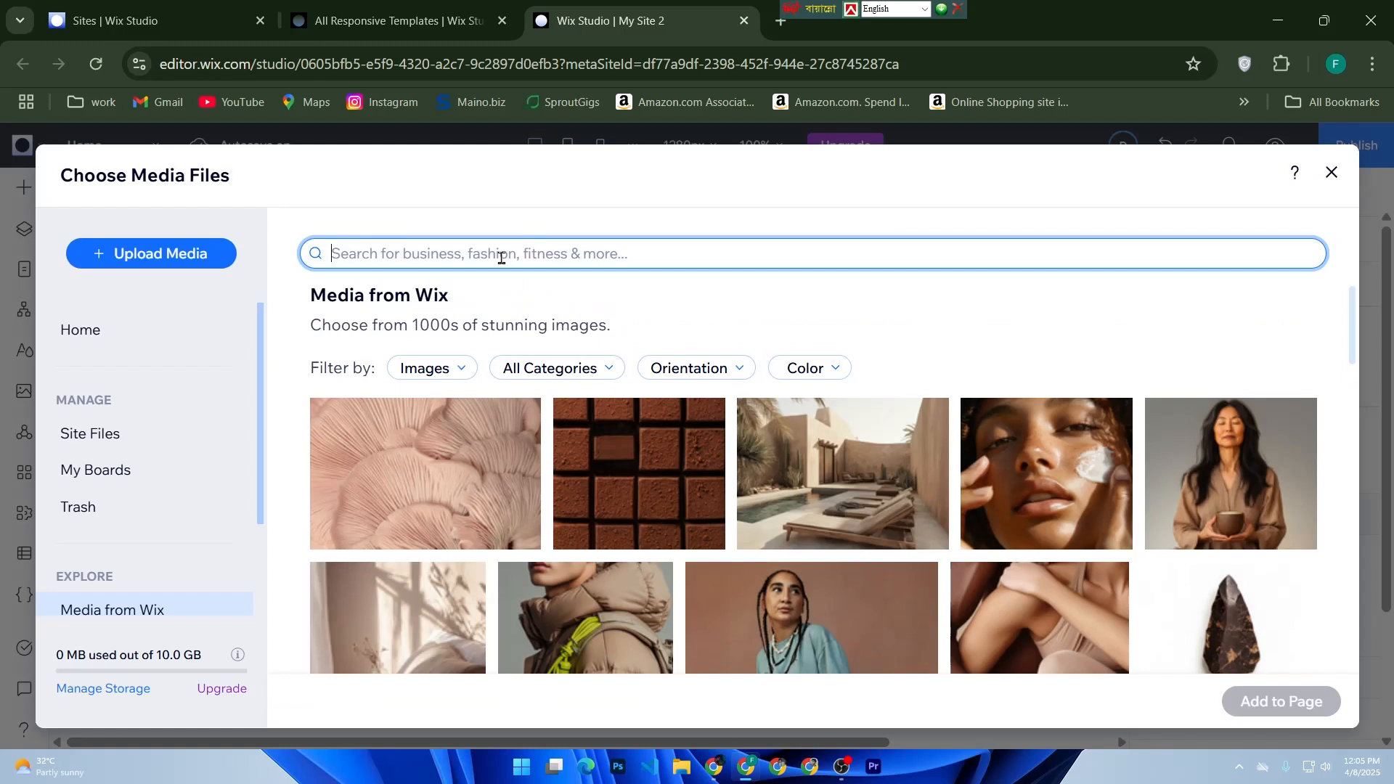
text(hoddie)
key(Return)
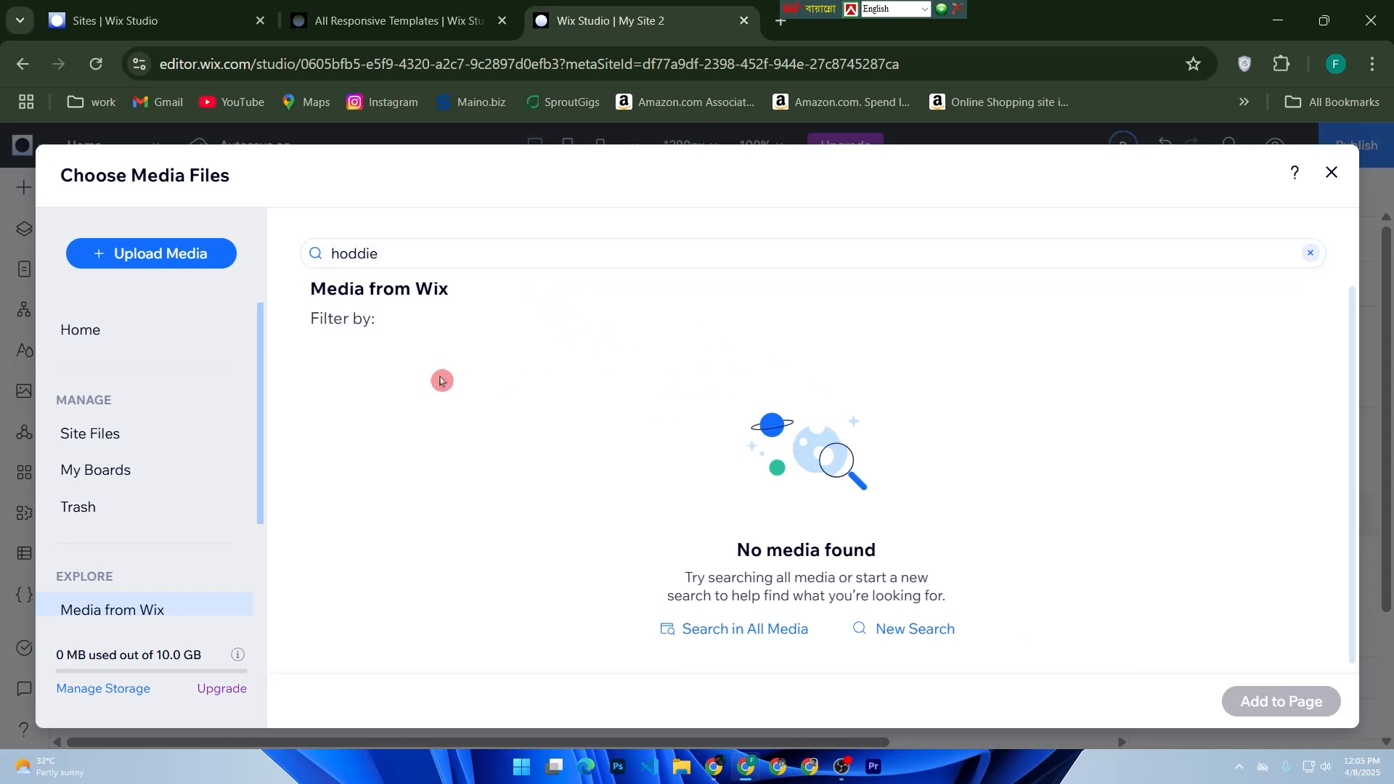
click(207, 262)
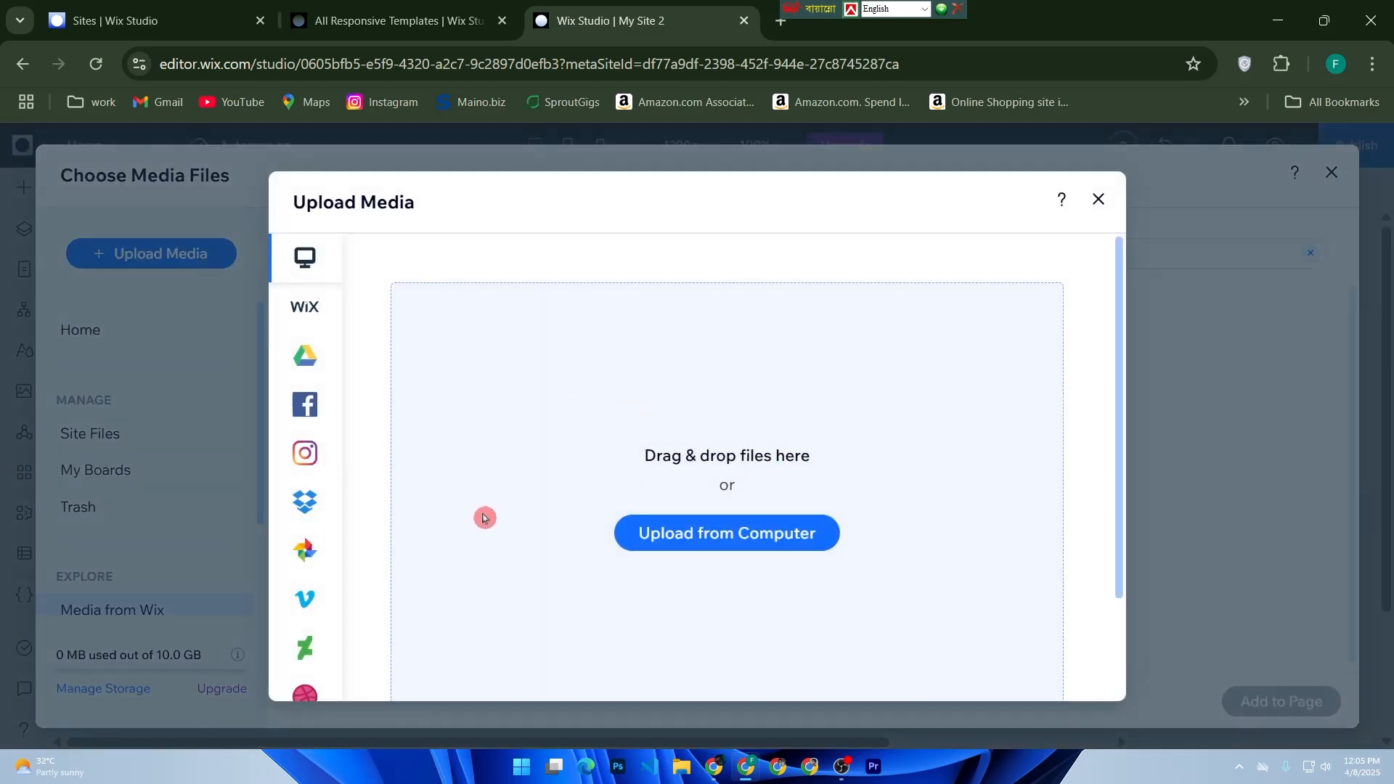
click(664, 549)
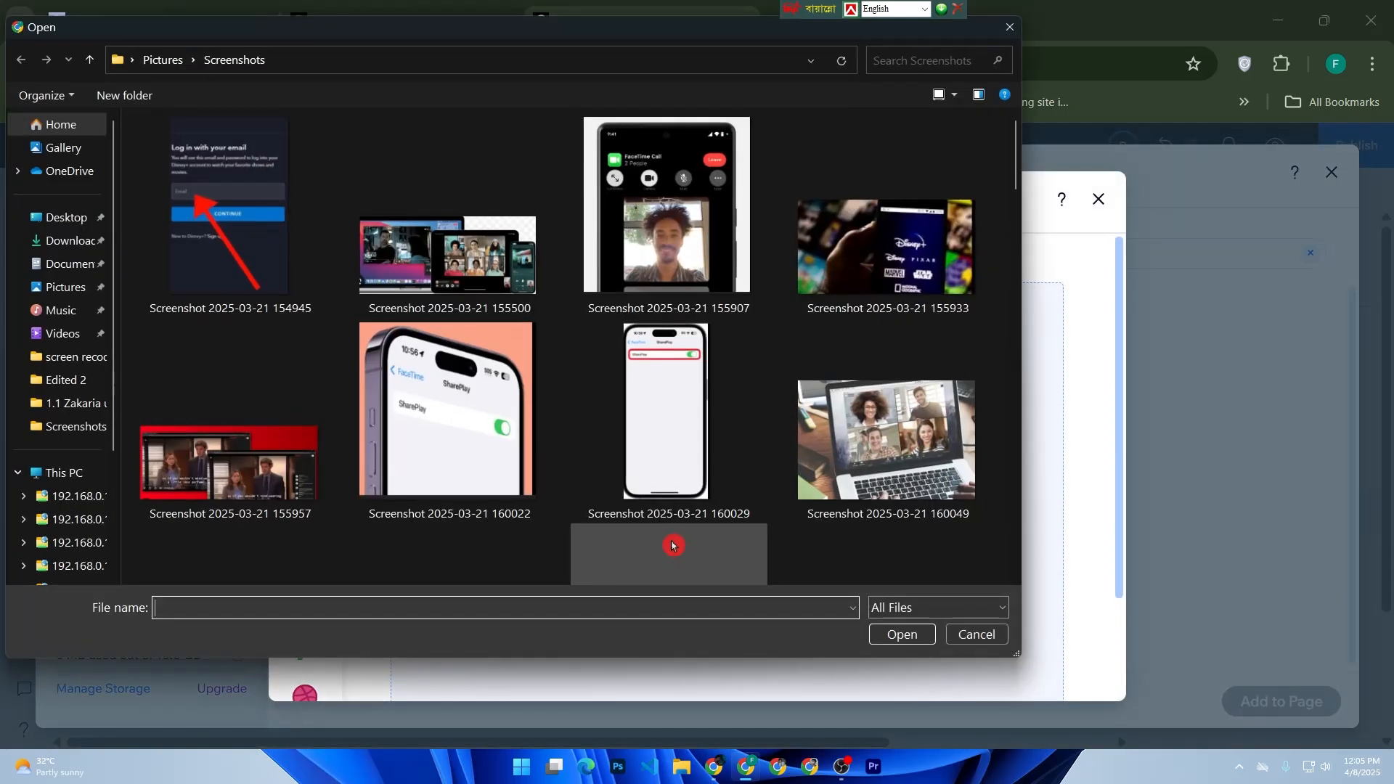
scroll(417, 445, down, 5)
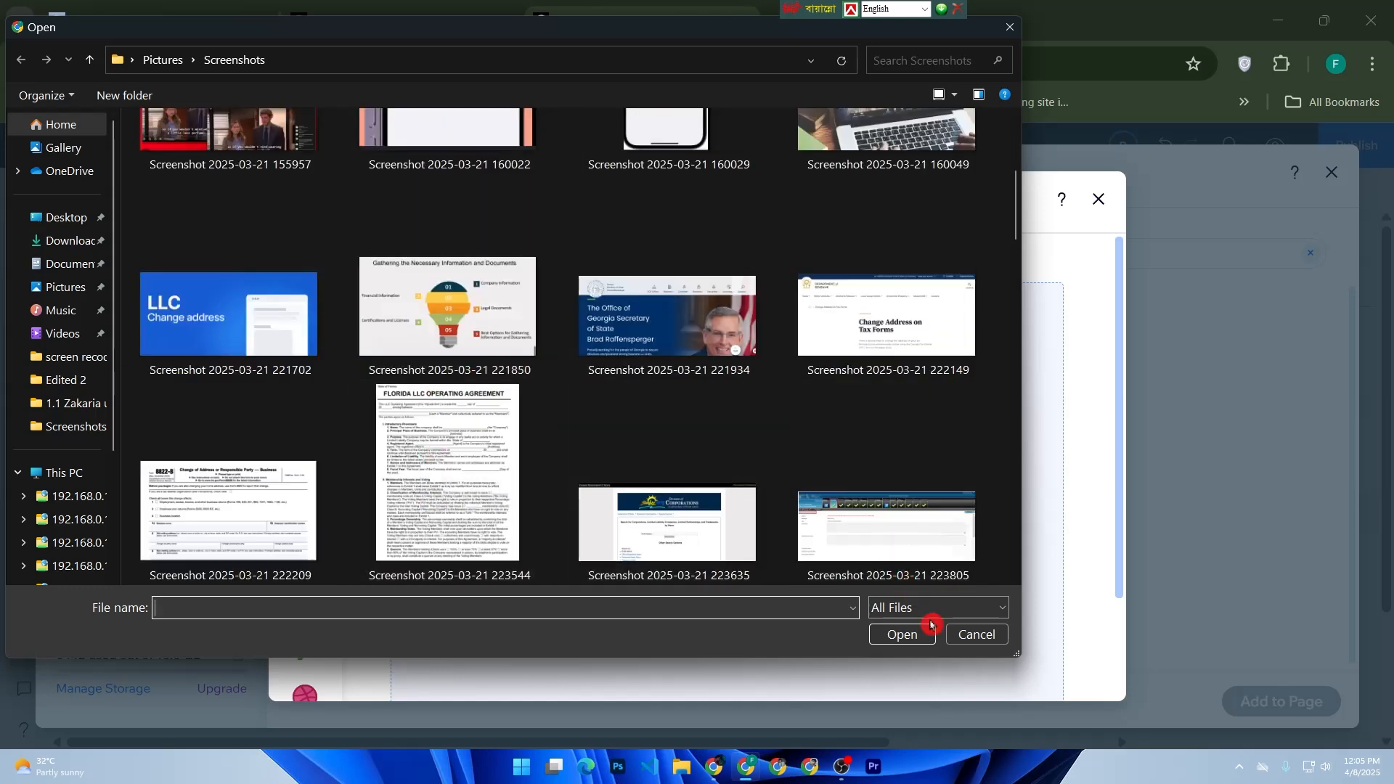
click(958, 644)
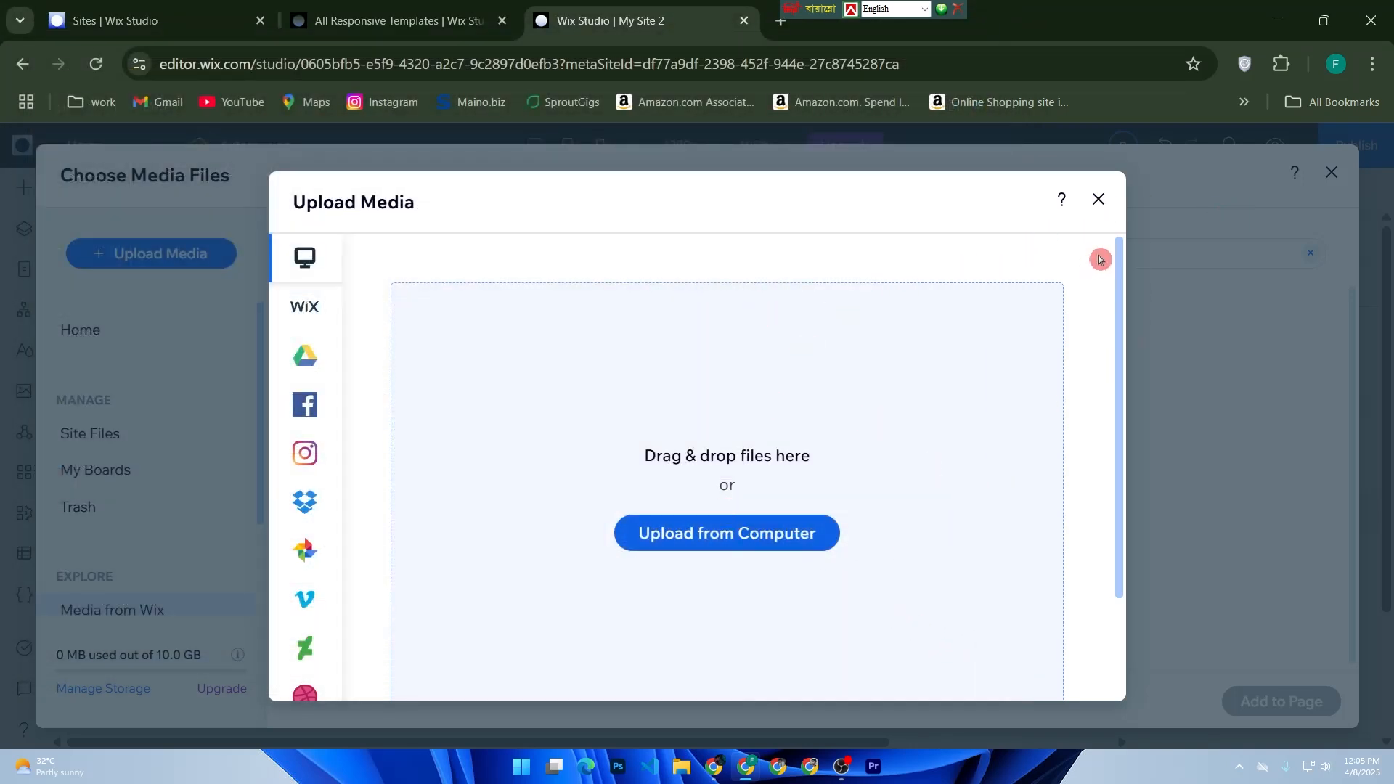
click(1097, 200)
click(1331, 172)
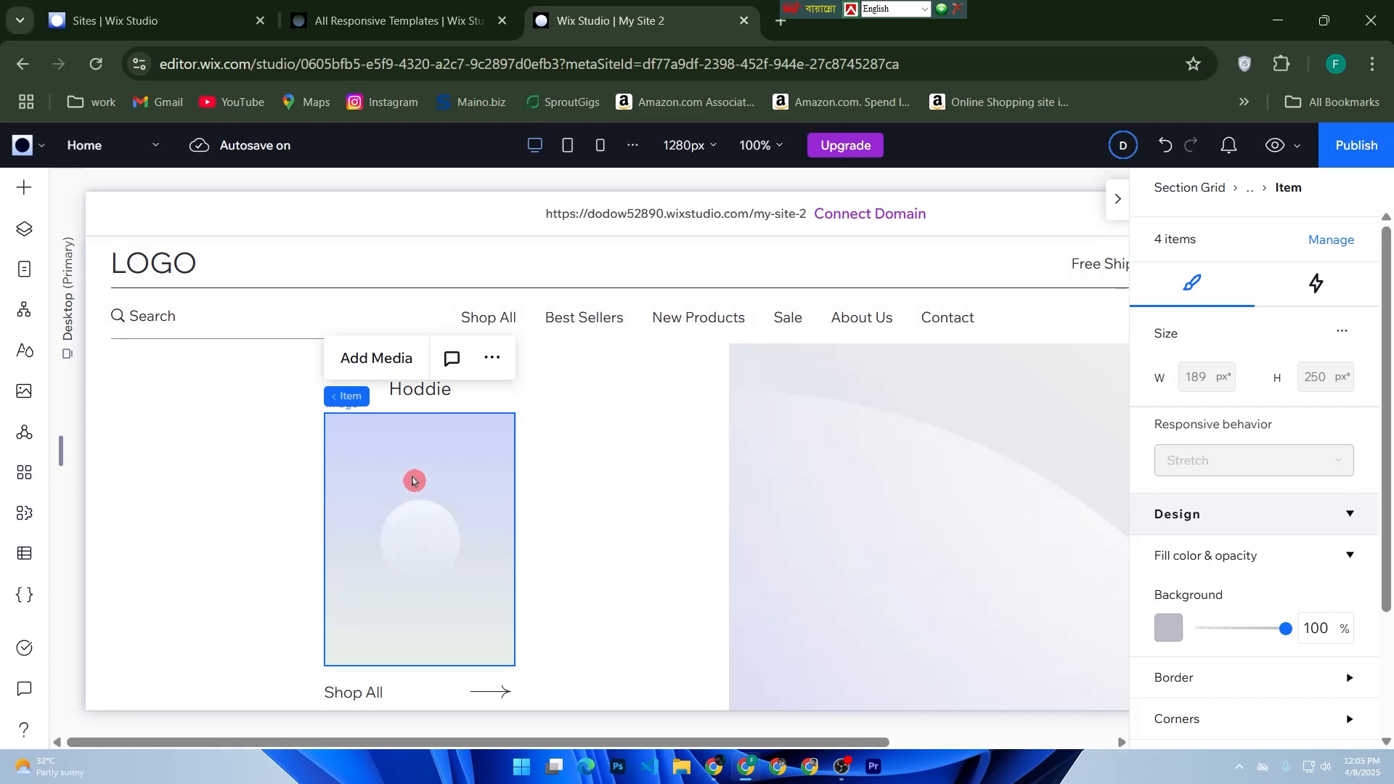
click(488, 360)
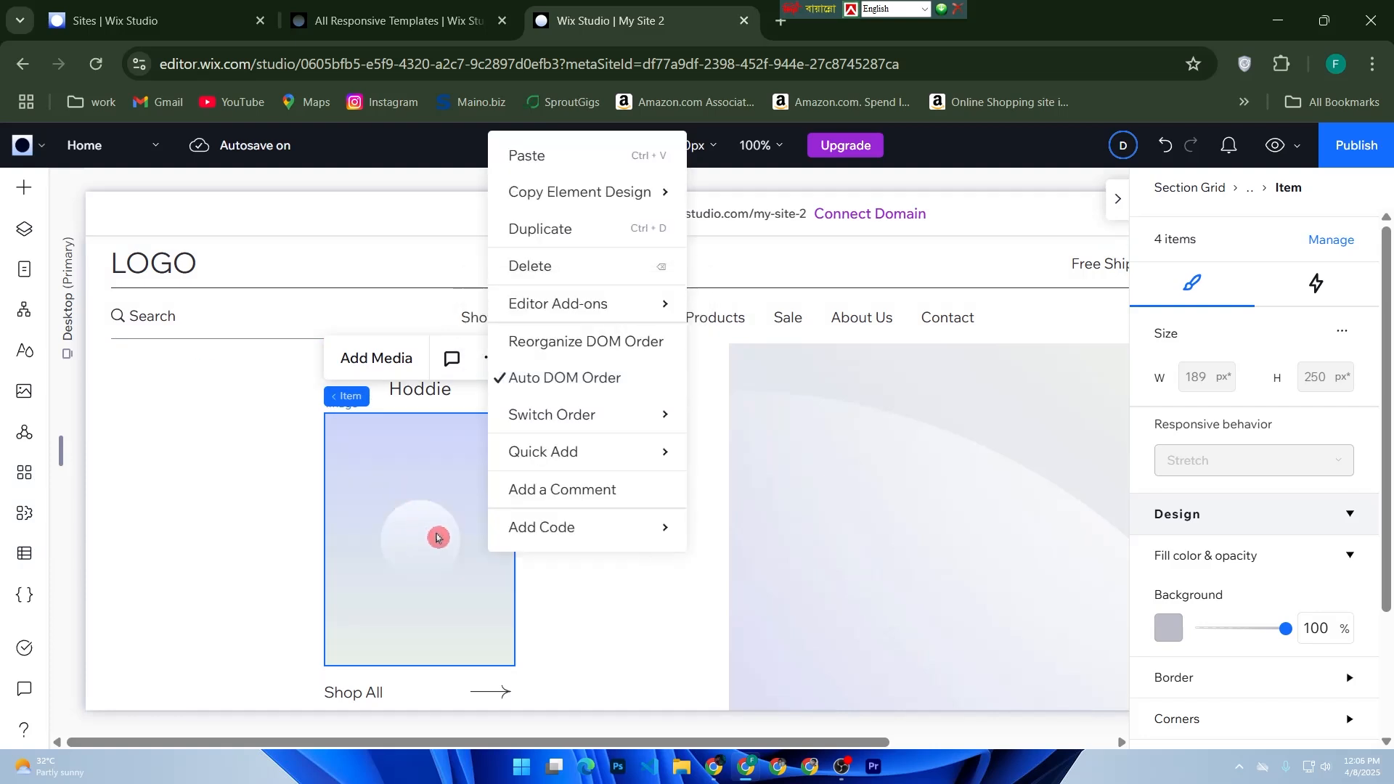
click(411, 563)
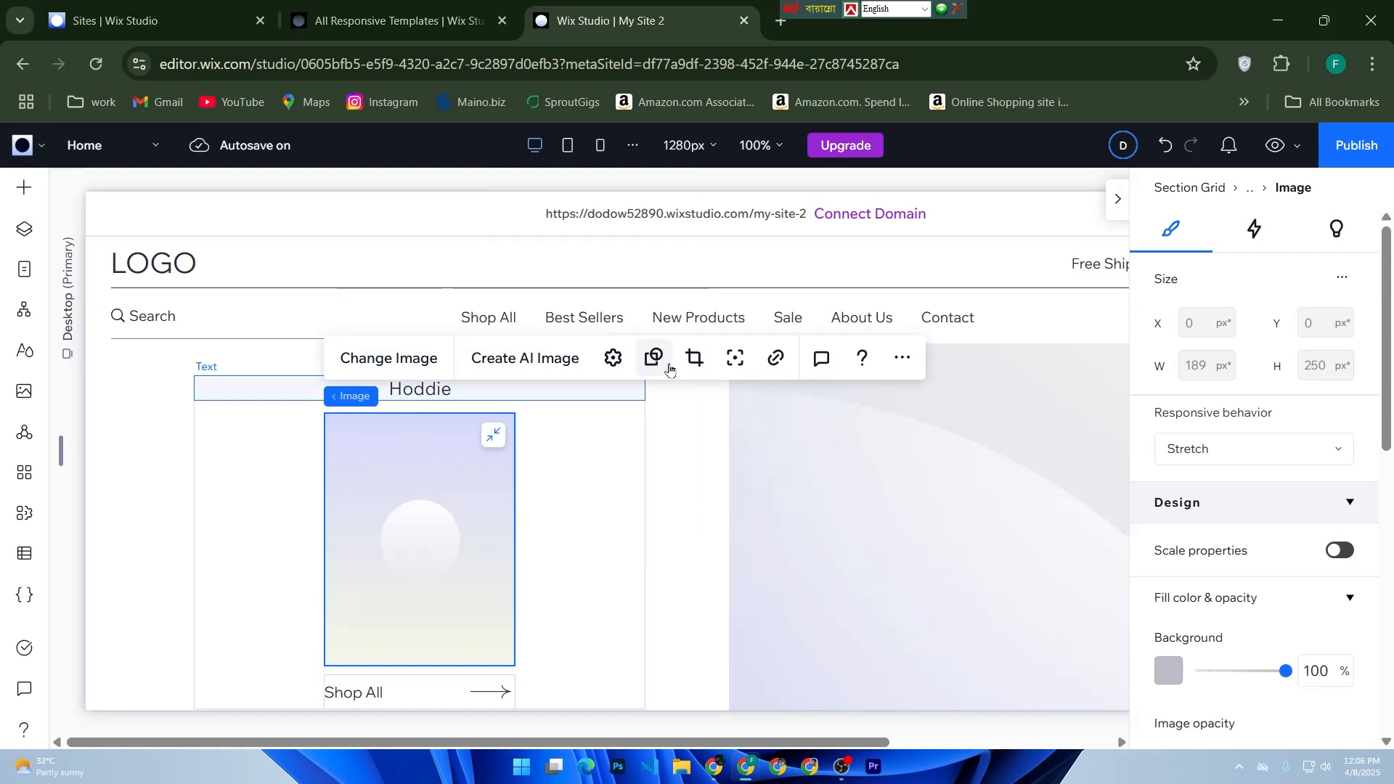
Change the text color of the "Hoddie" title to the purple theme color #7B62DF.
click(460, 394)
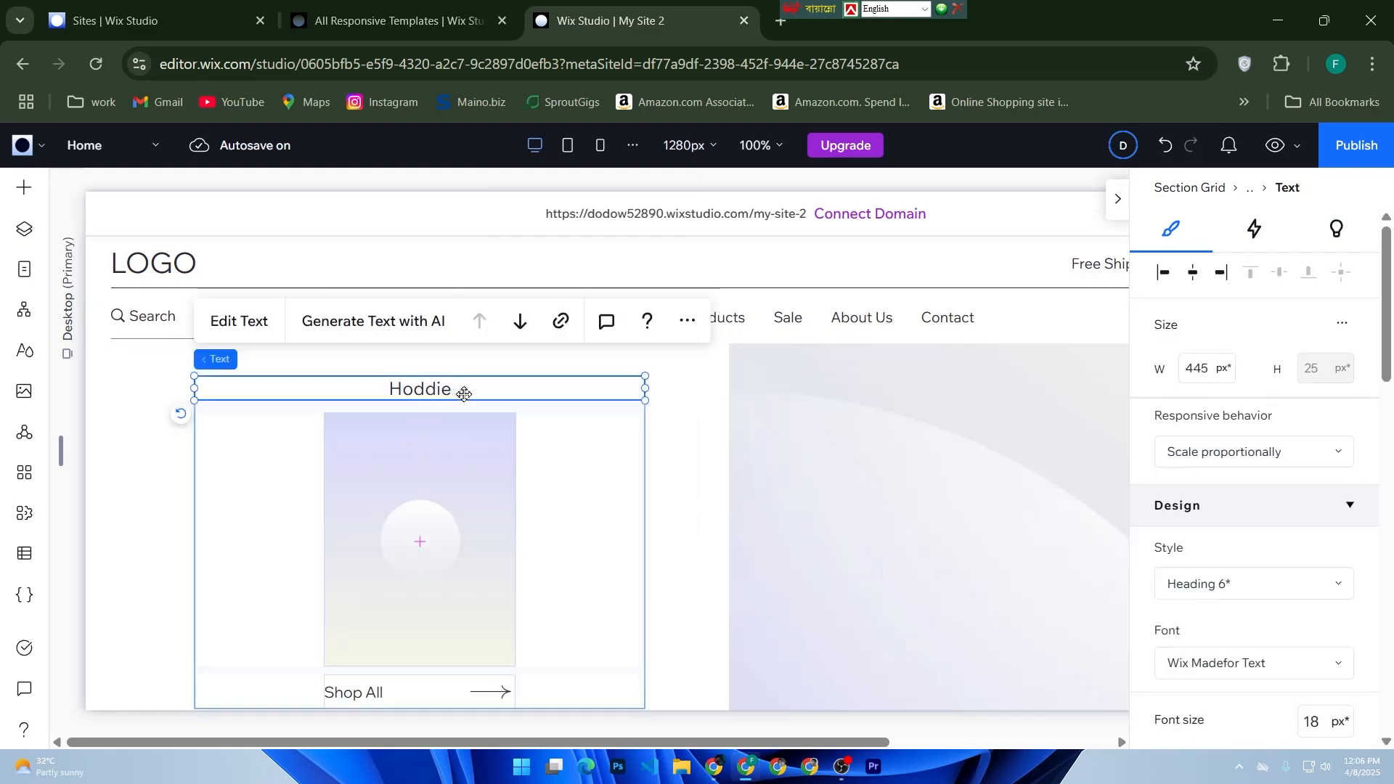
click(242, 324)
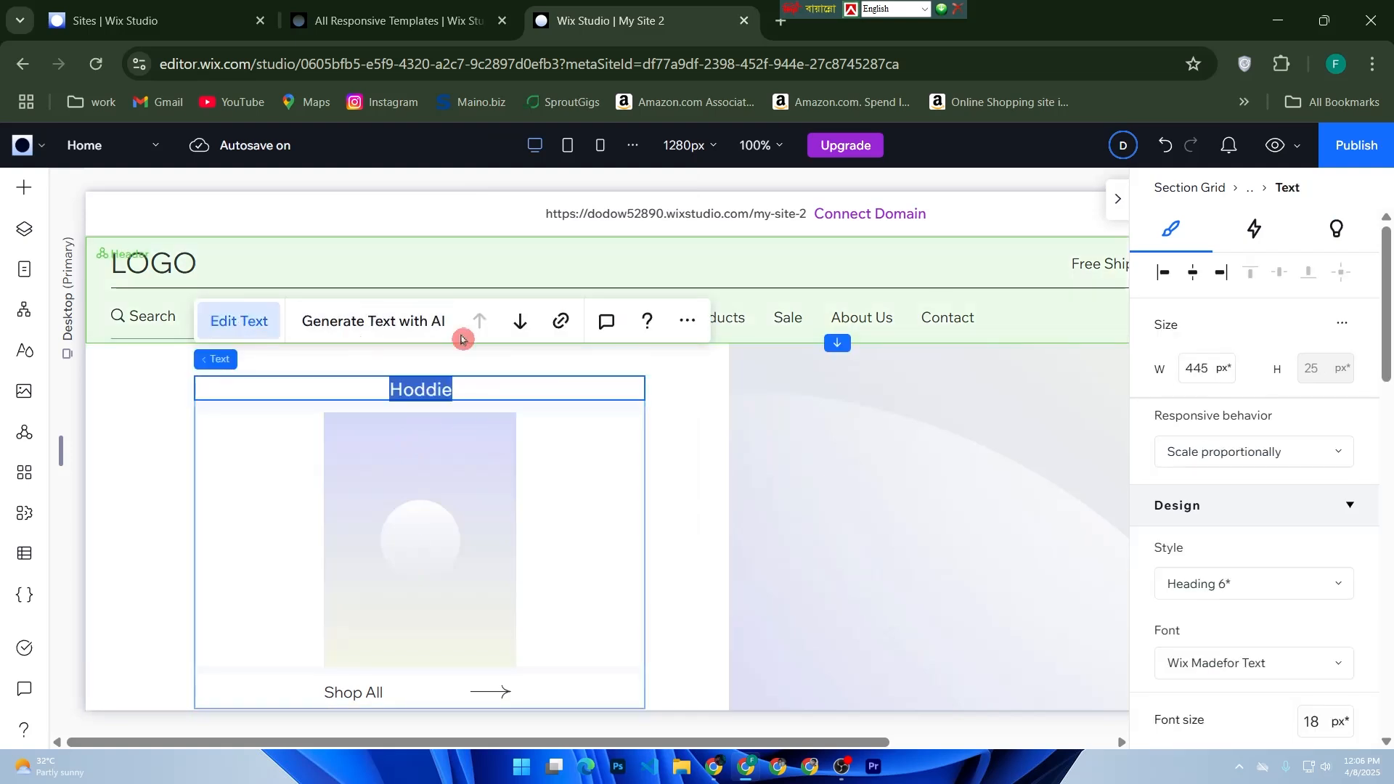
click(262, 328)
click(262, 327)
click(1083, 353)
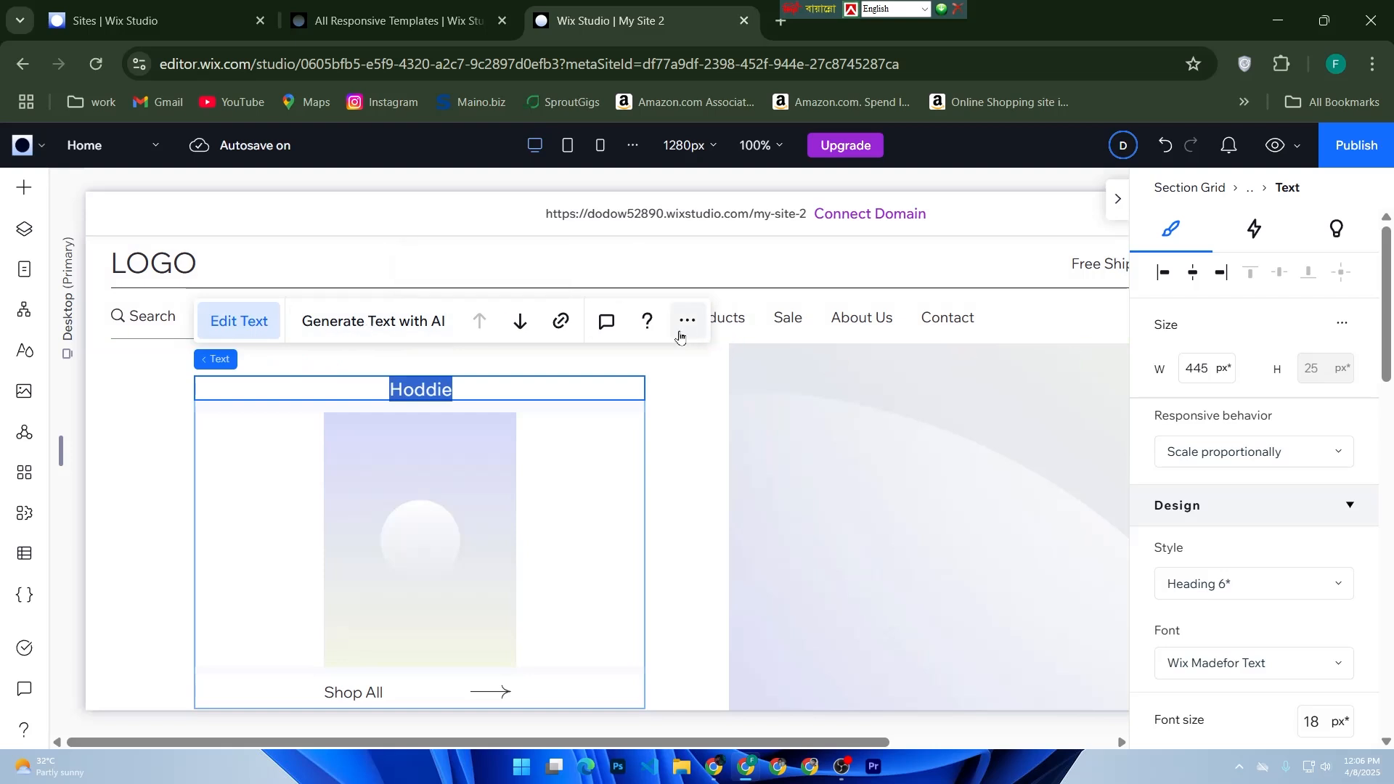
scroll(1284, 494, down, 8)
scroll(1306, 472, up, 4)
mouse_move(1333, 445)
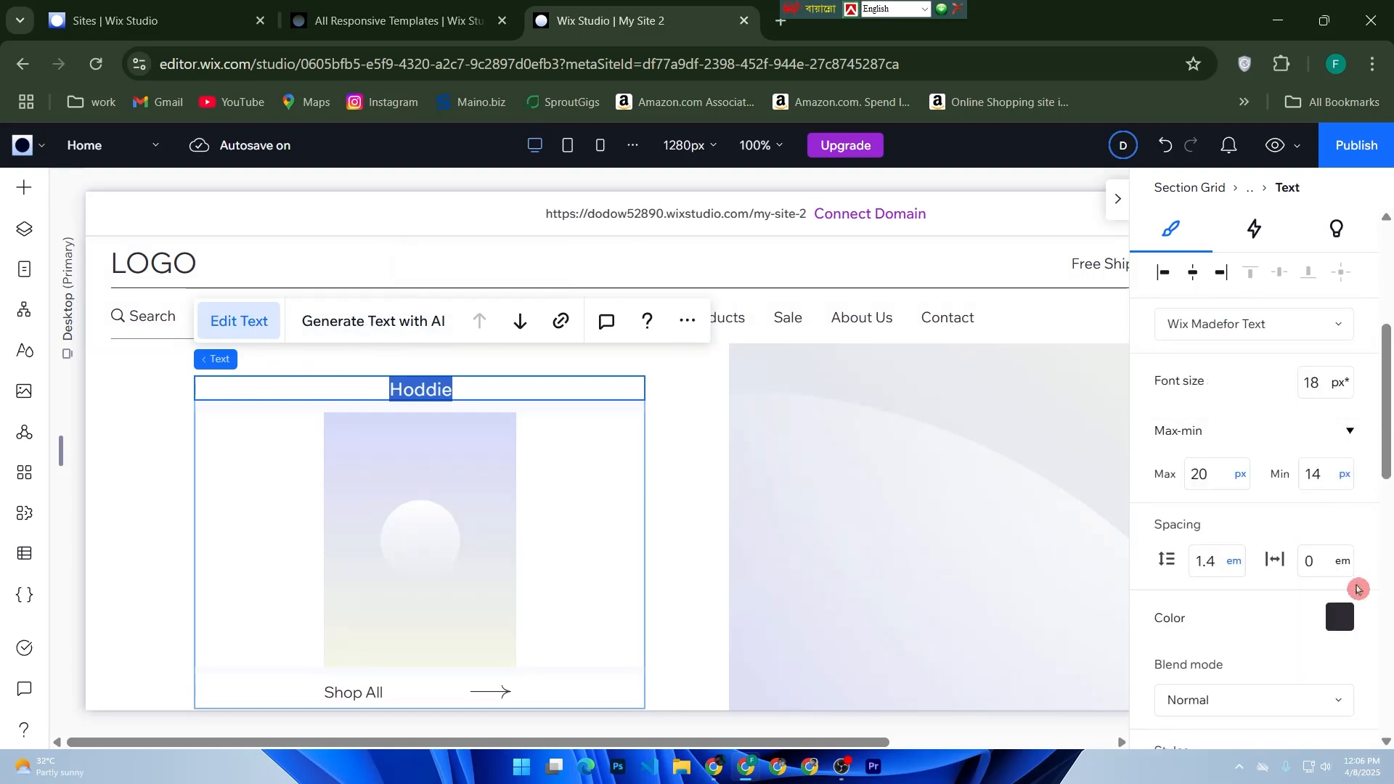
click(1339, 616)
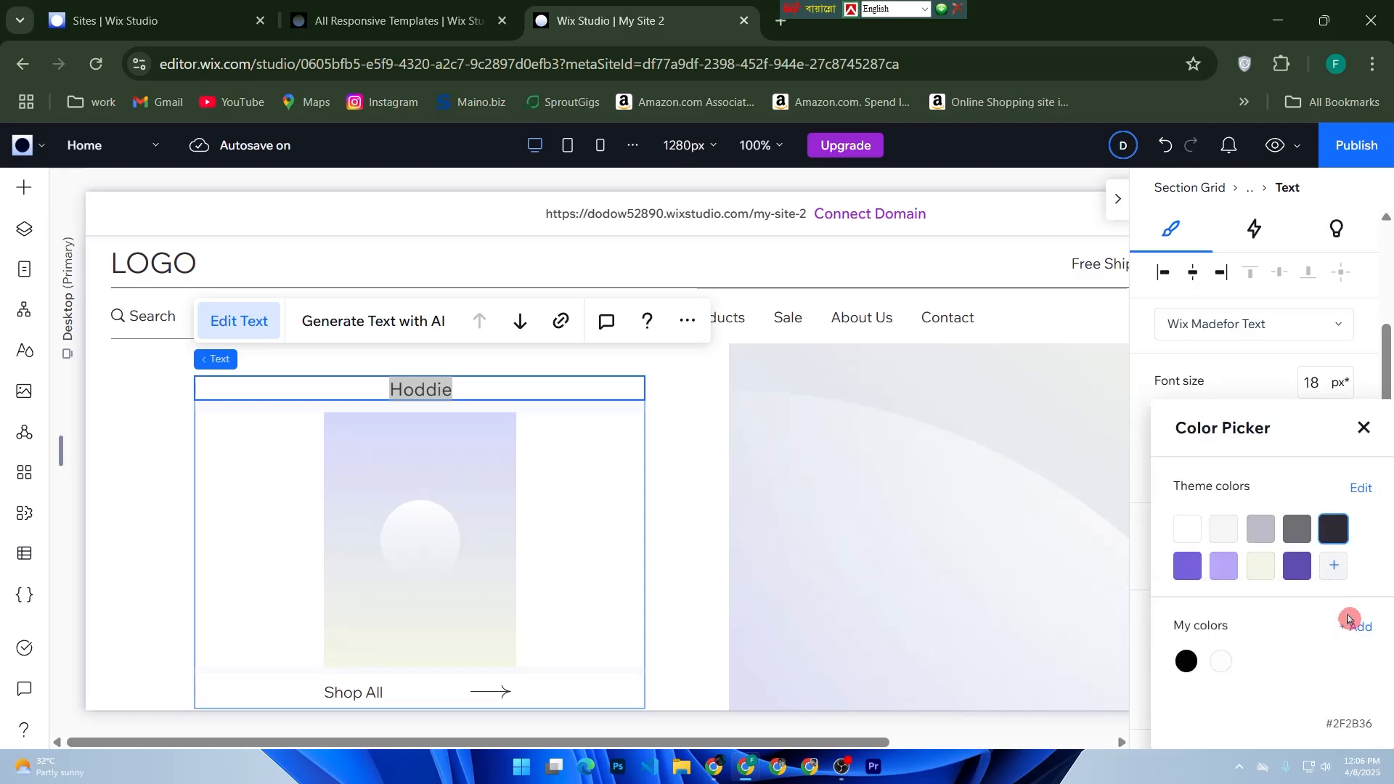
click(1180, 572)
click(243, 421)
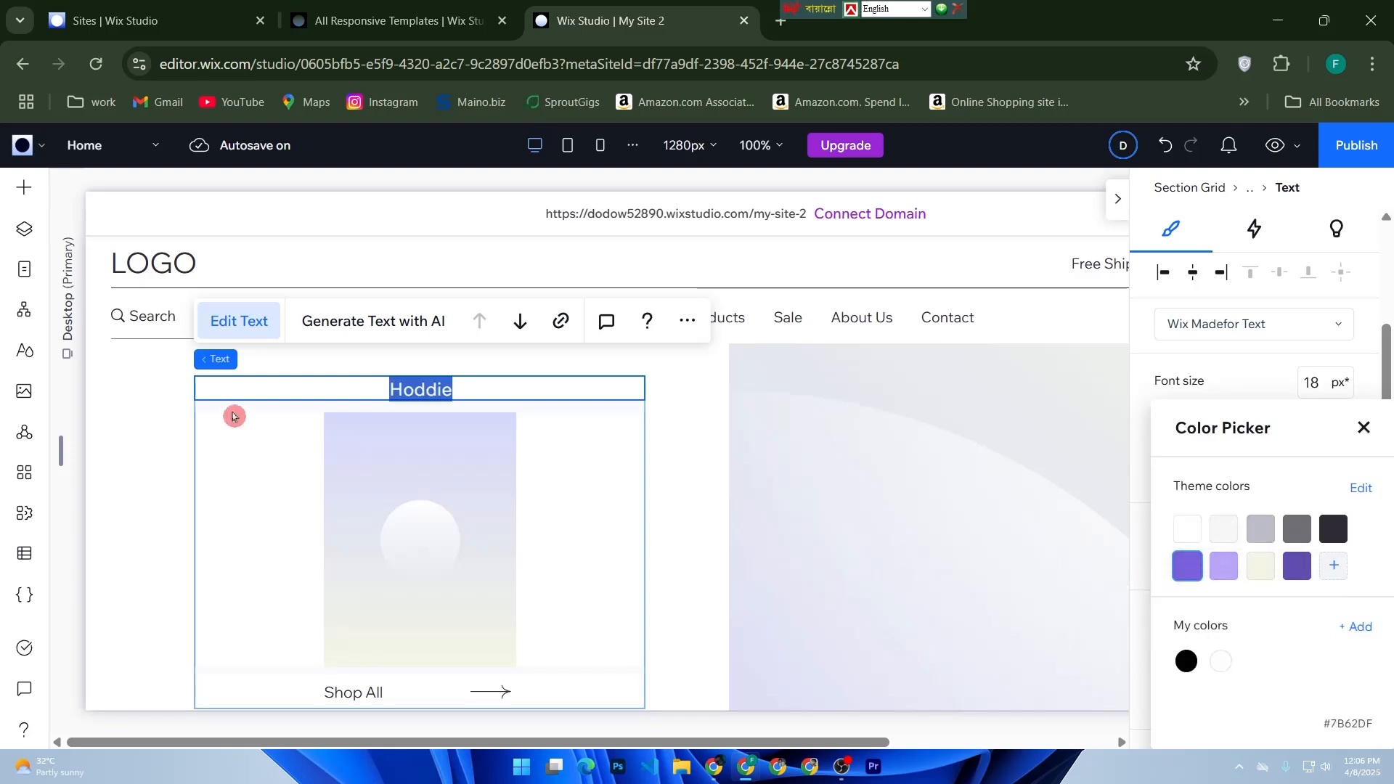
click(399, 434)
click(574, 448)
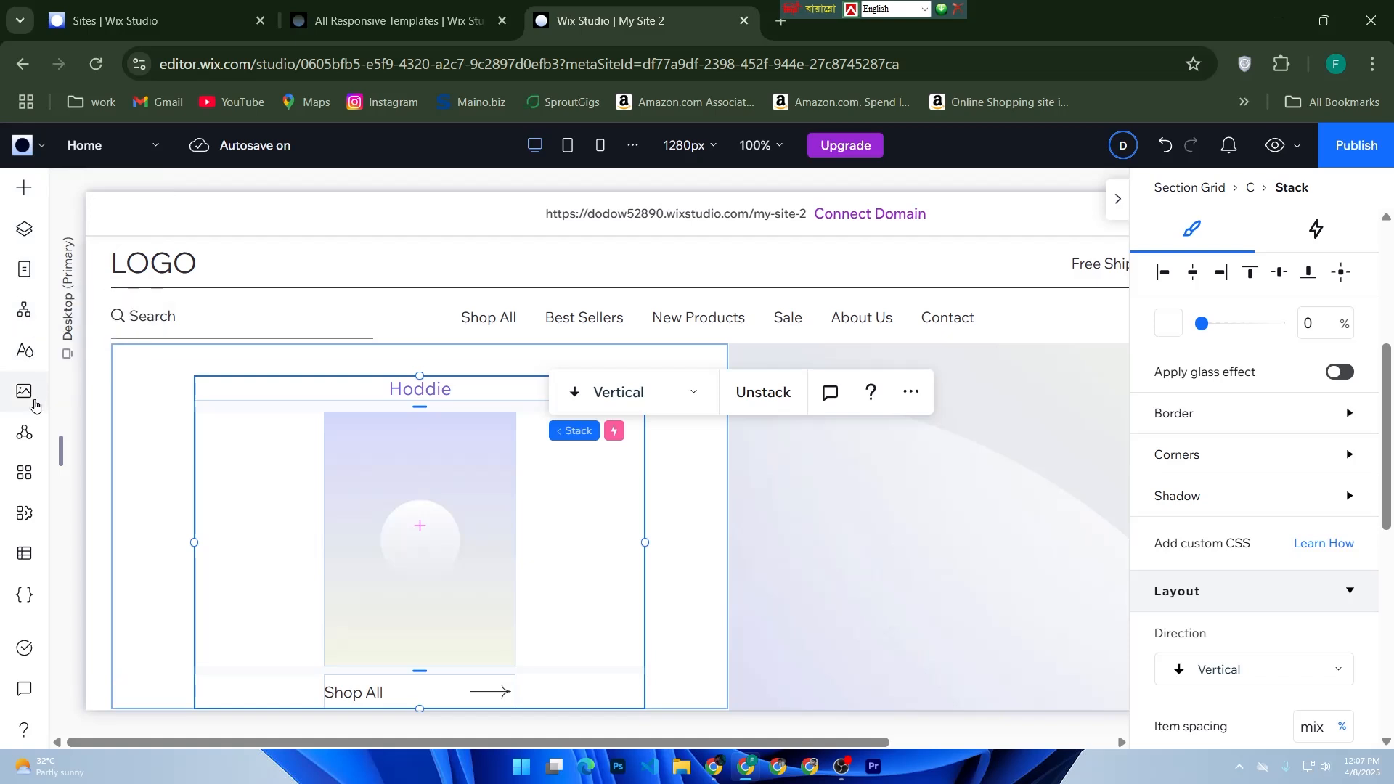
Open the library of elements that can be added to the page and browse its Quick Add elements.
mouse_move(61, 450)
mouse_down()
mouse_move(175, 480)
mouse_move(63, 472)
mouse_up()
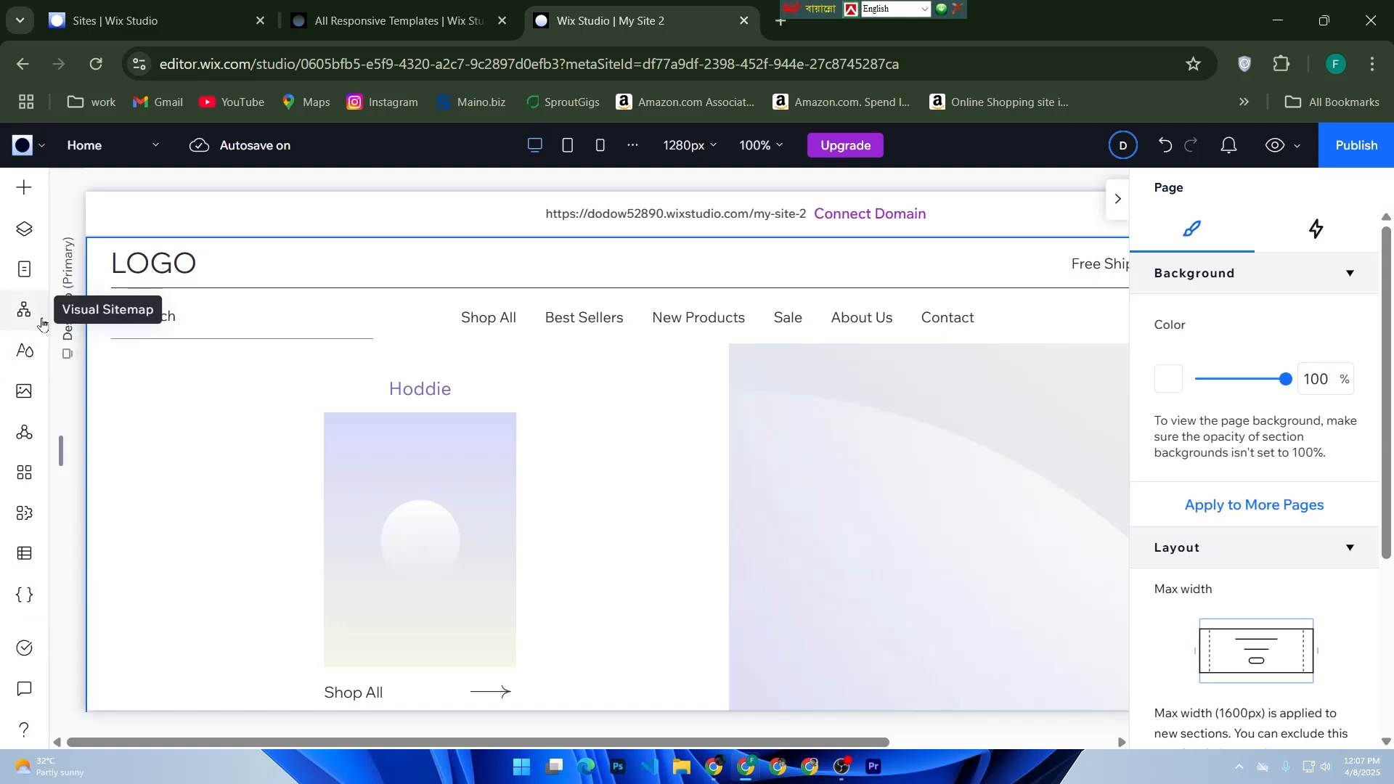
click(62, 294)
click(24, 187)
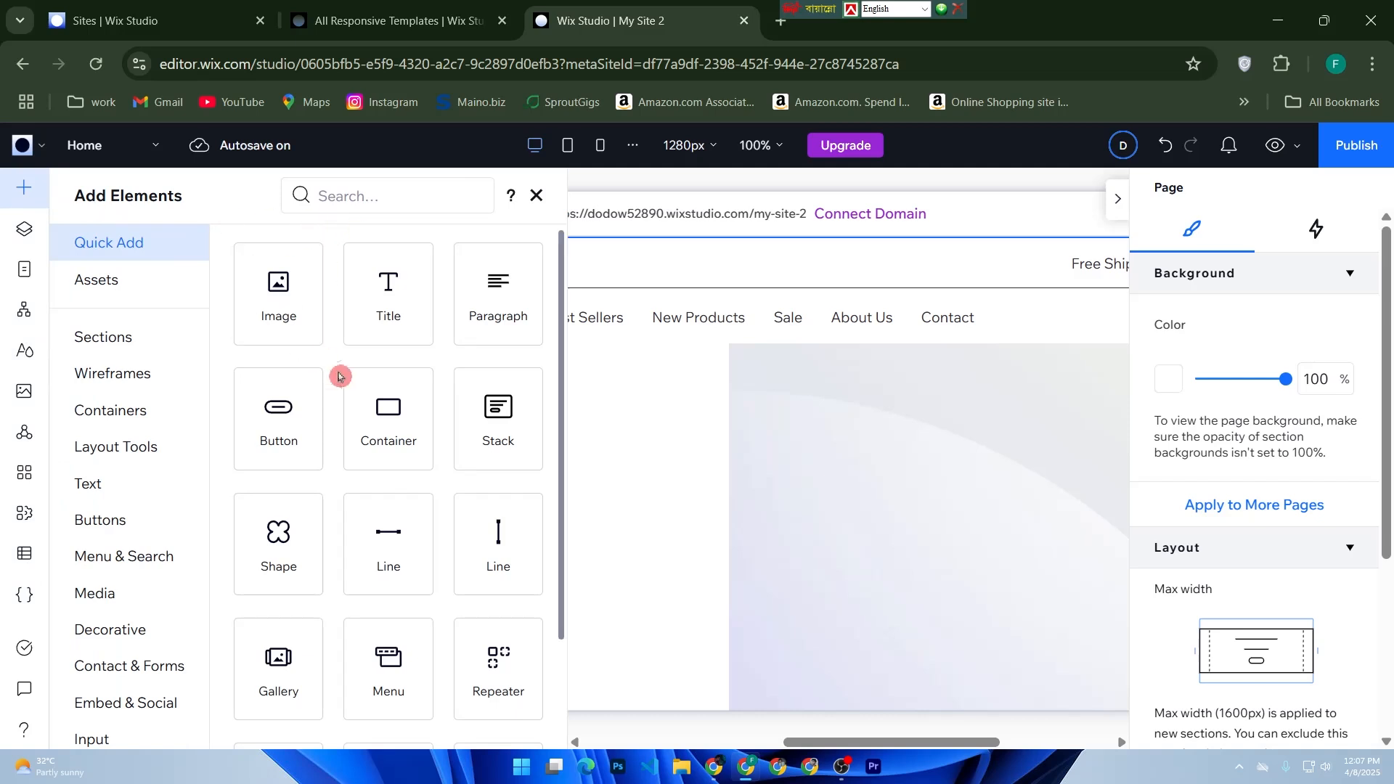
scroll(378, 393, down, 2)
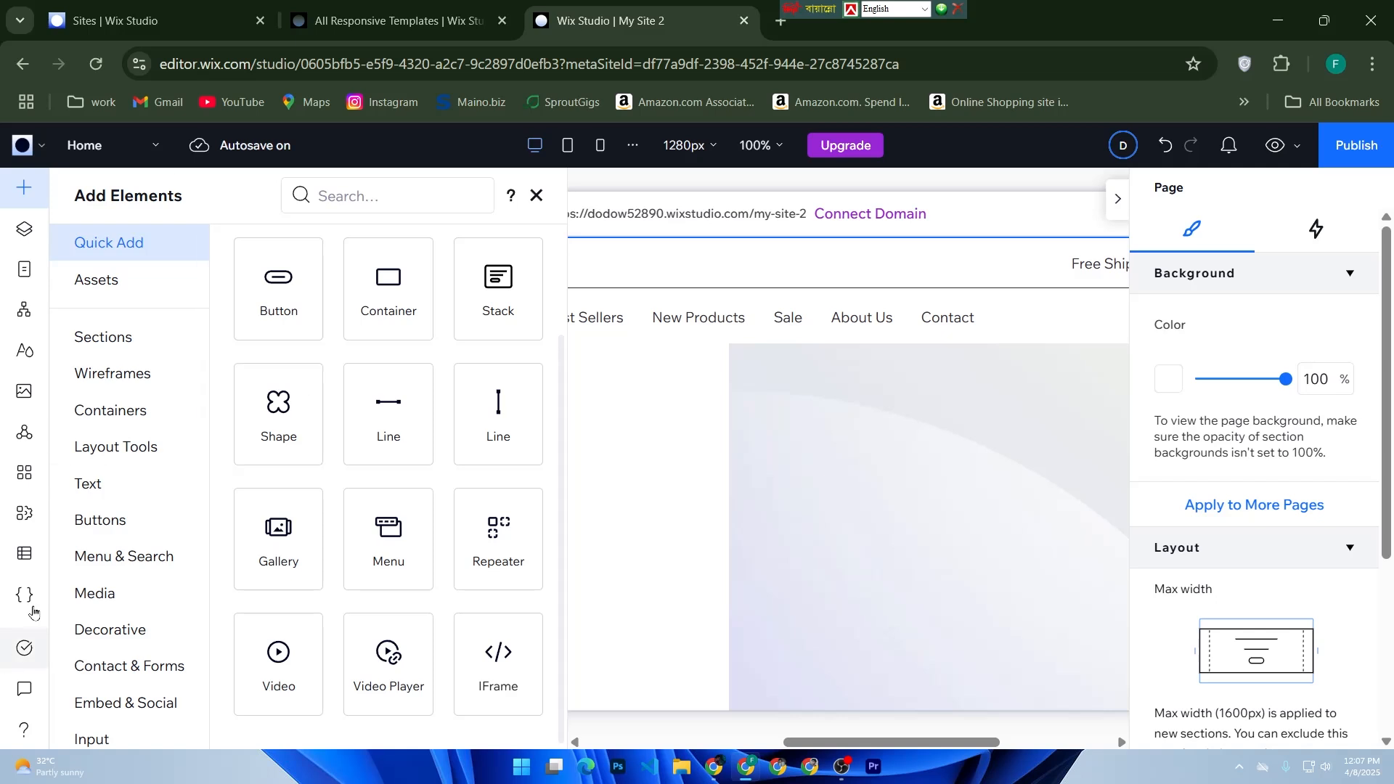
Switch to the Wix Studio dashboard and review the workspace info and site URL prefix in Workspace Settings.
click(178, 13)
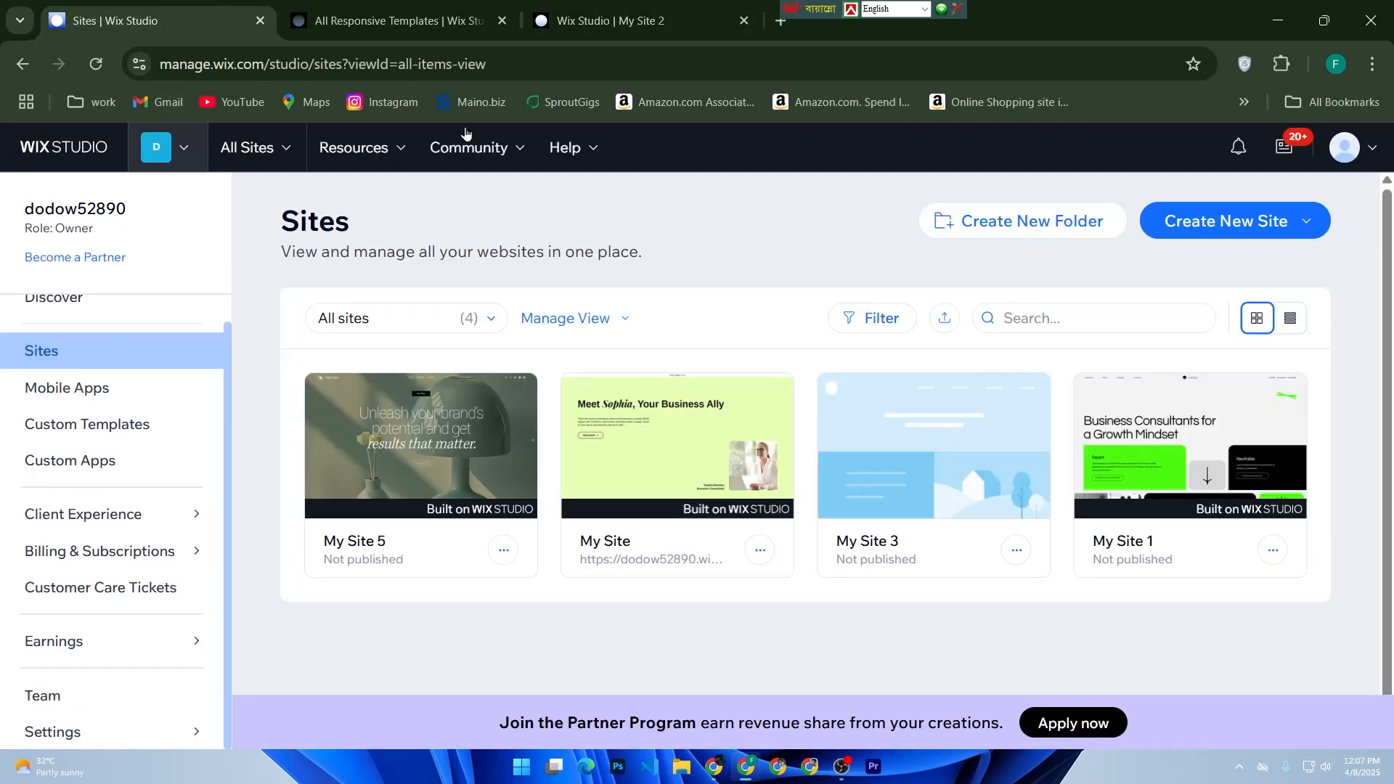
click(131, 730)
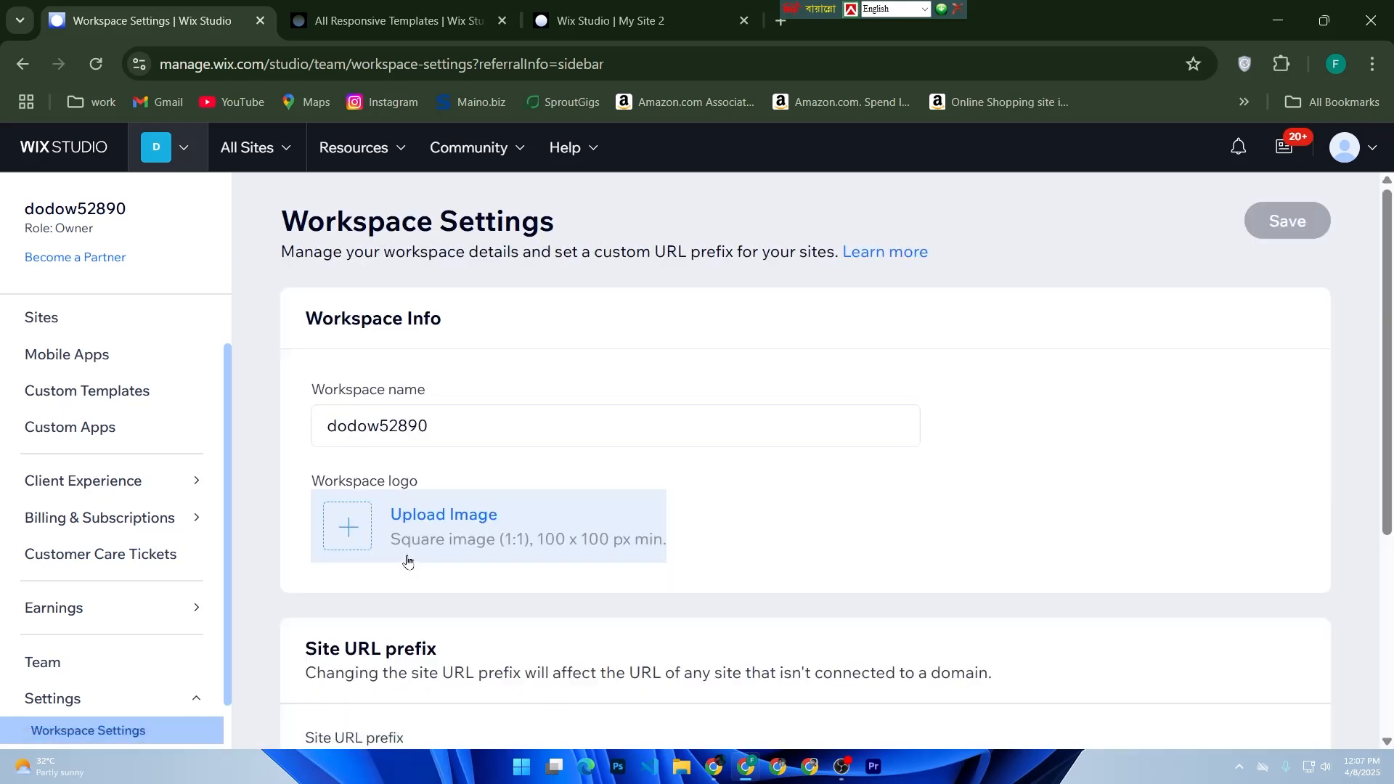
scroll(489, 519, down, 4)
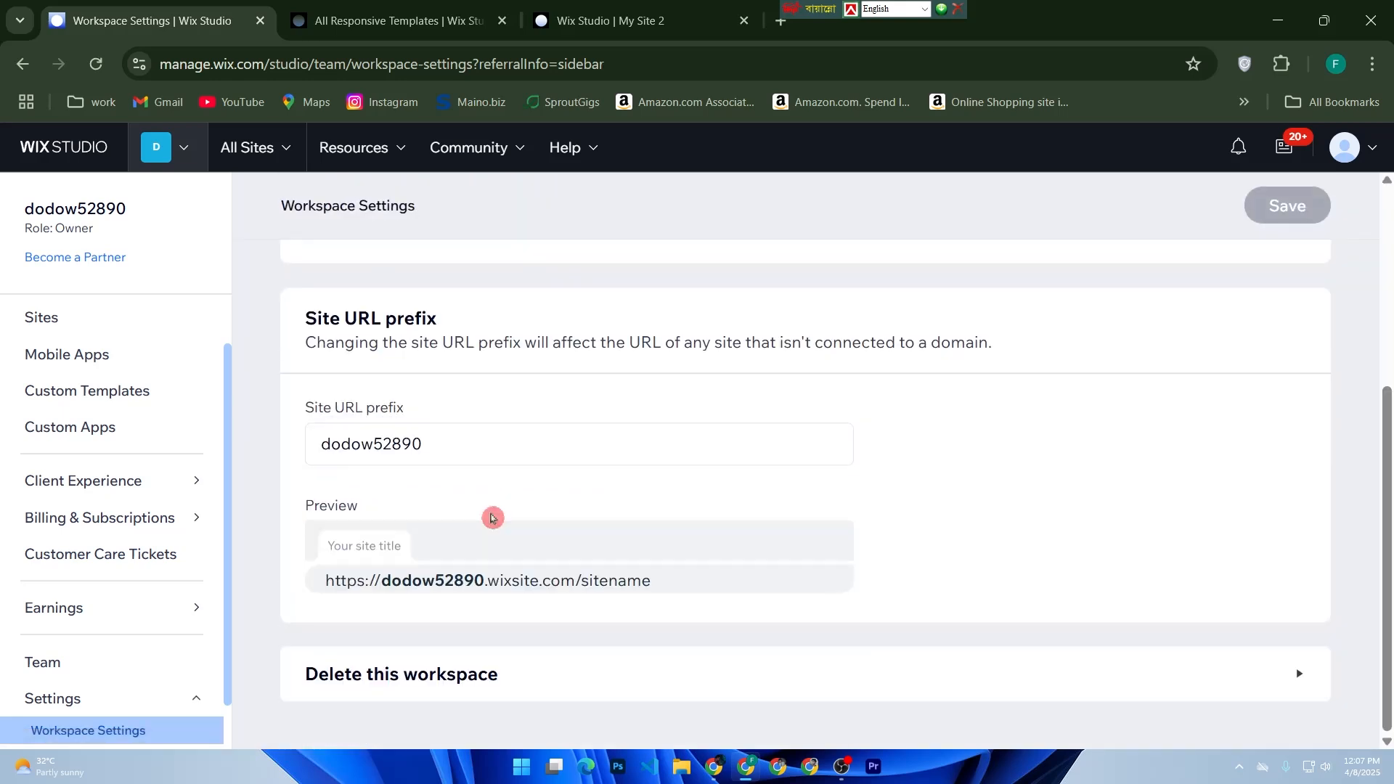
scroll(491, 519, up, 4)
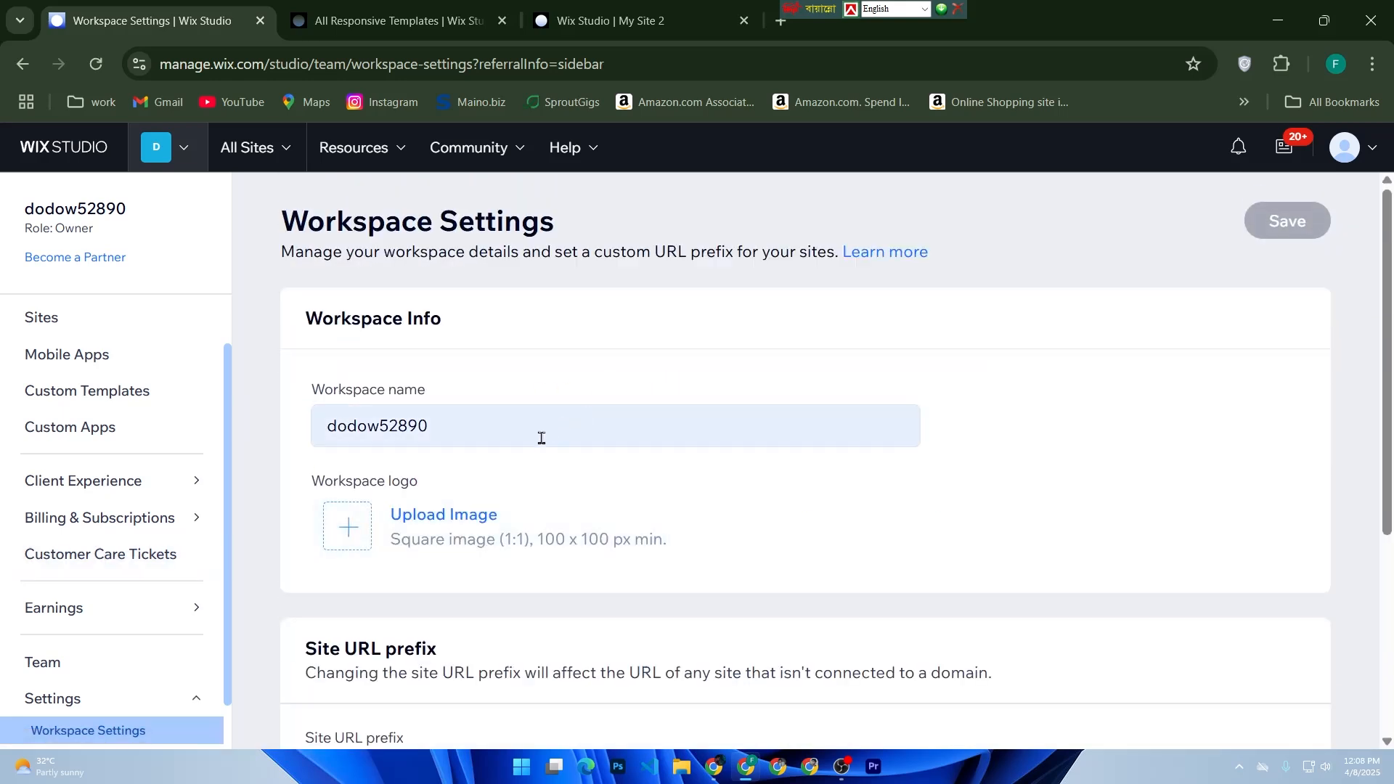
Open the workspace's Business Info and review its address, currency and regional format settings.
scroll(174, 631, up, 1)
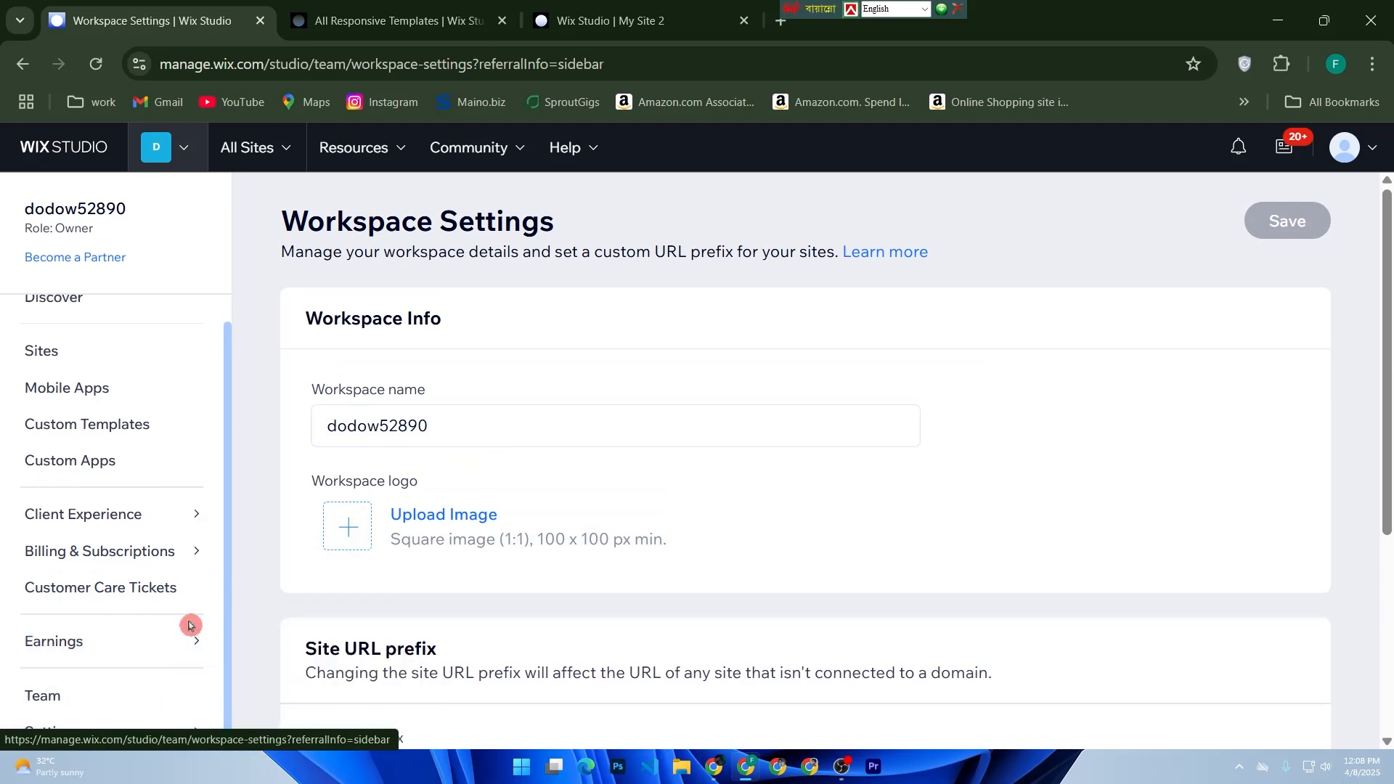
scroll(167, 668, down, 1)
click(156, 727)
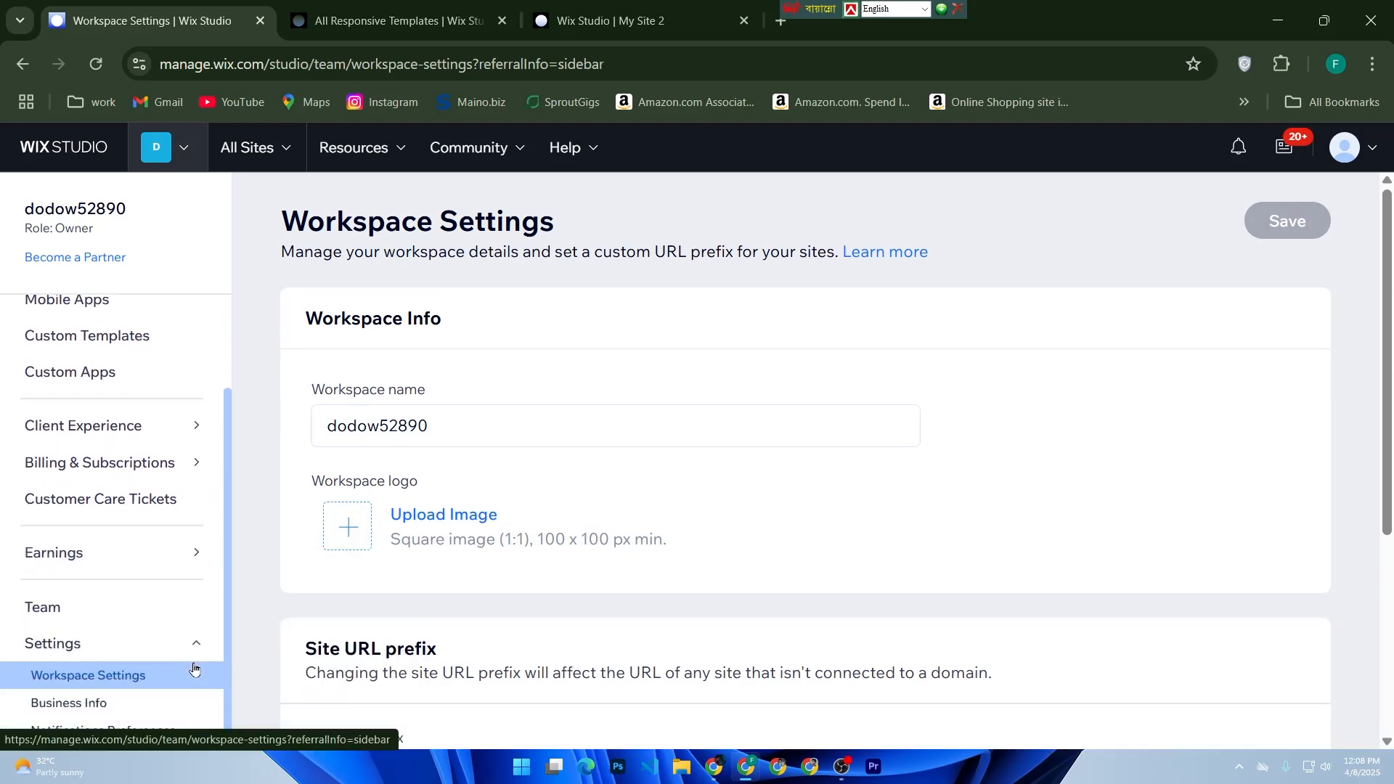
click(138, 702)
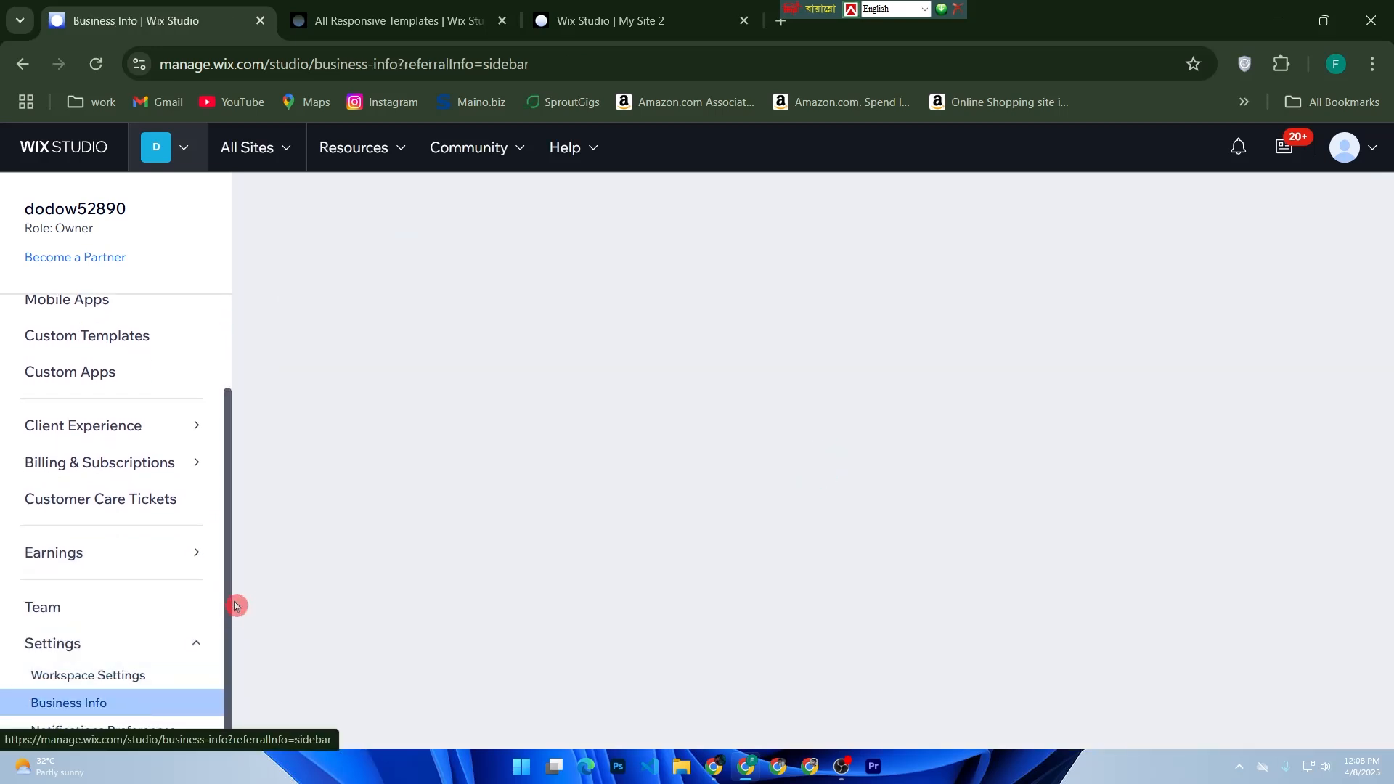
scroll(472, 479, down, 10)
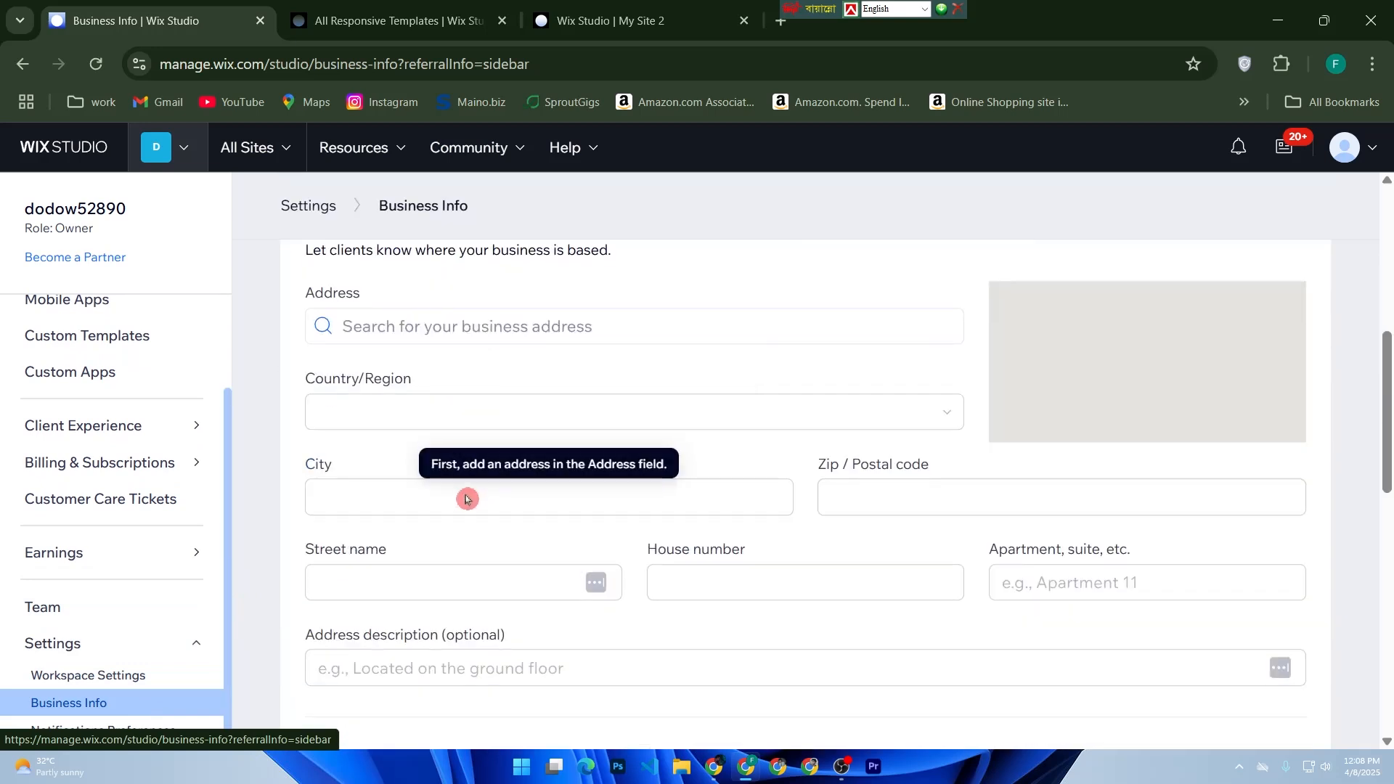
scroll(476, 476, down, 5)
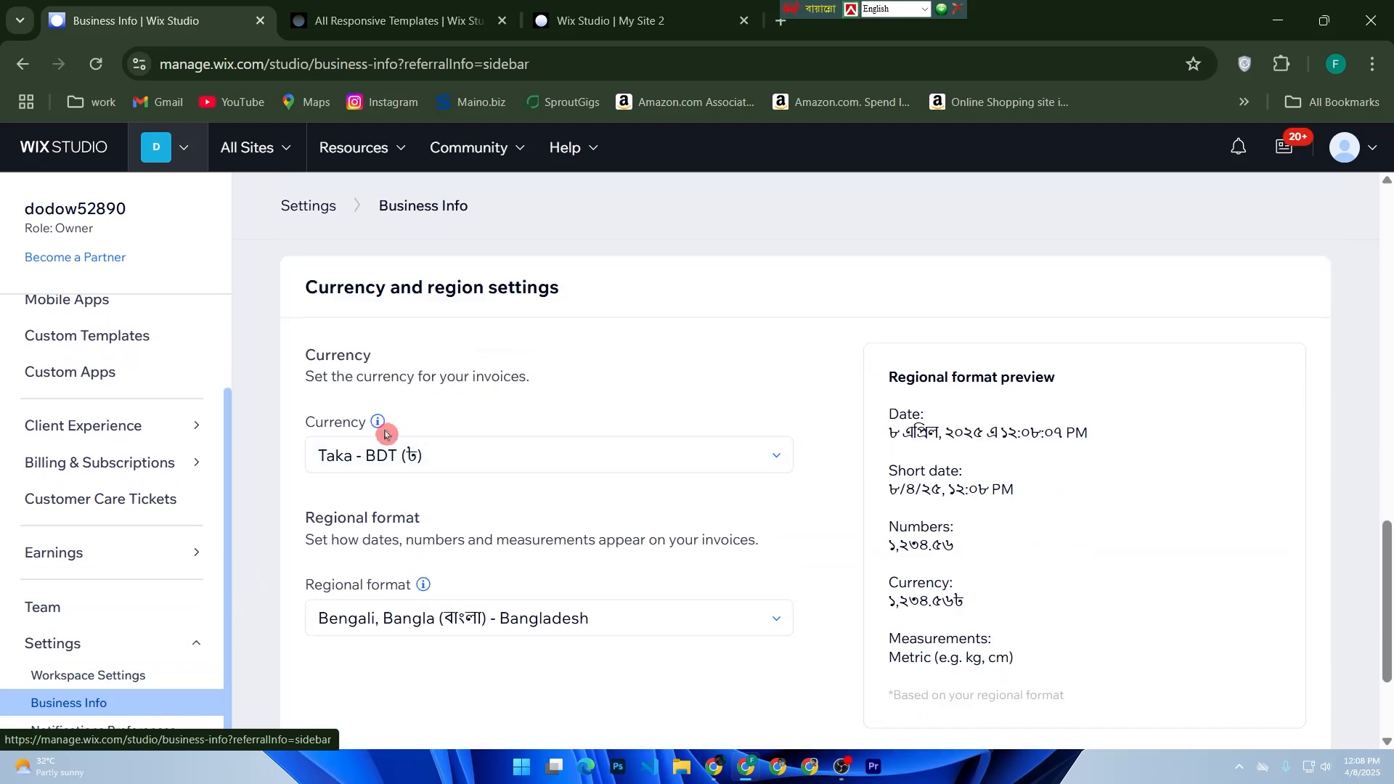
scroll(828, 373, down, 3)
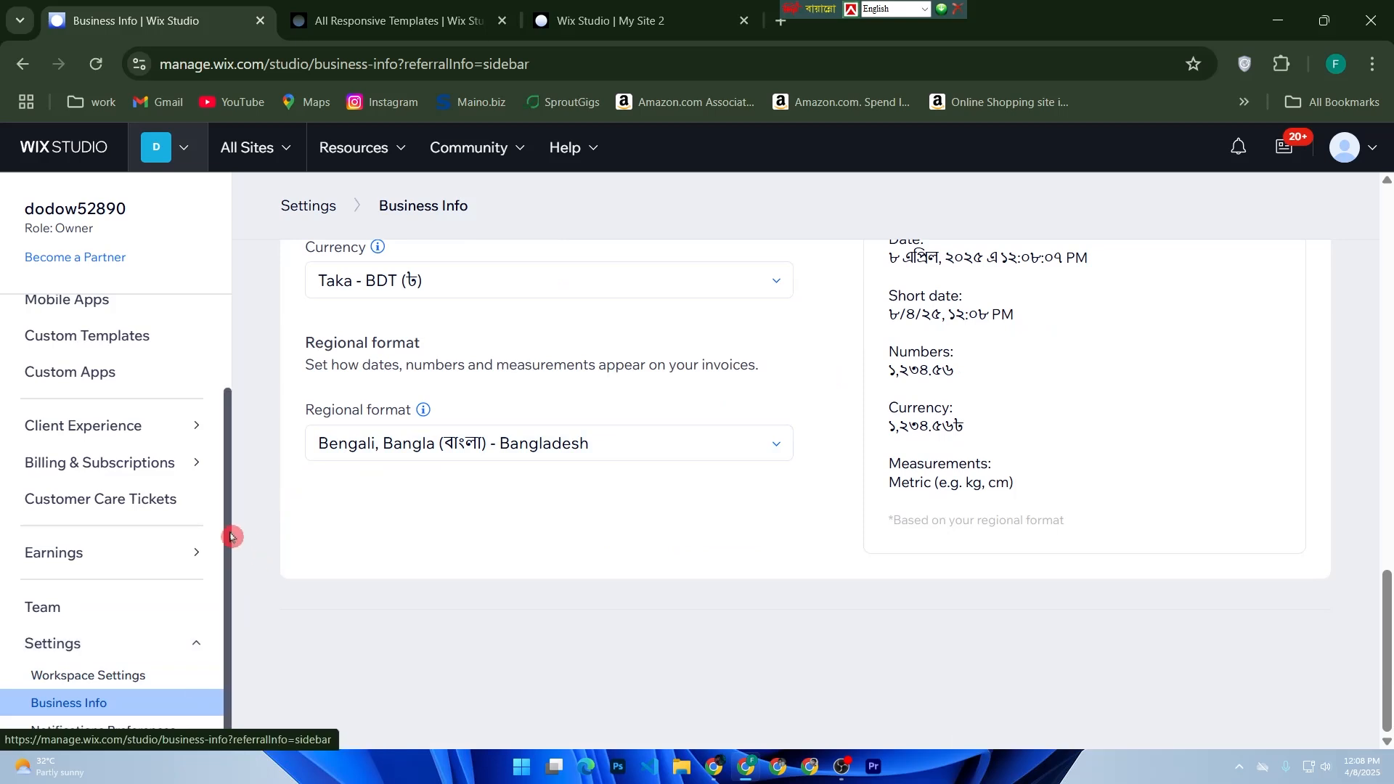
Return to the My Site 2 editor and open My Business.
click(375, 21)
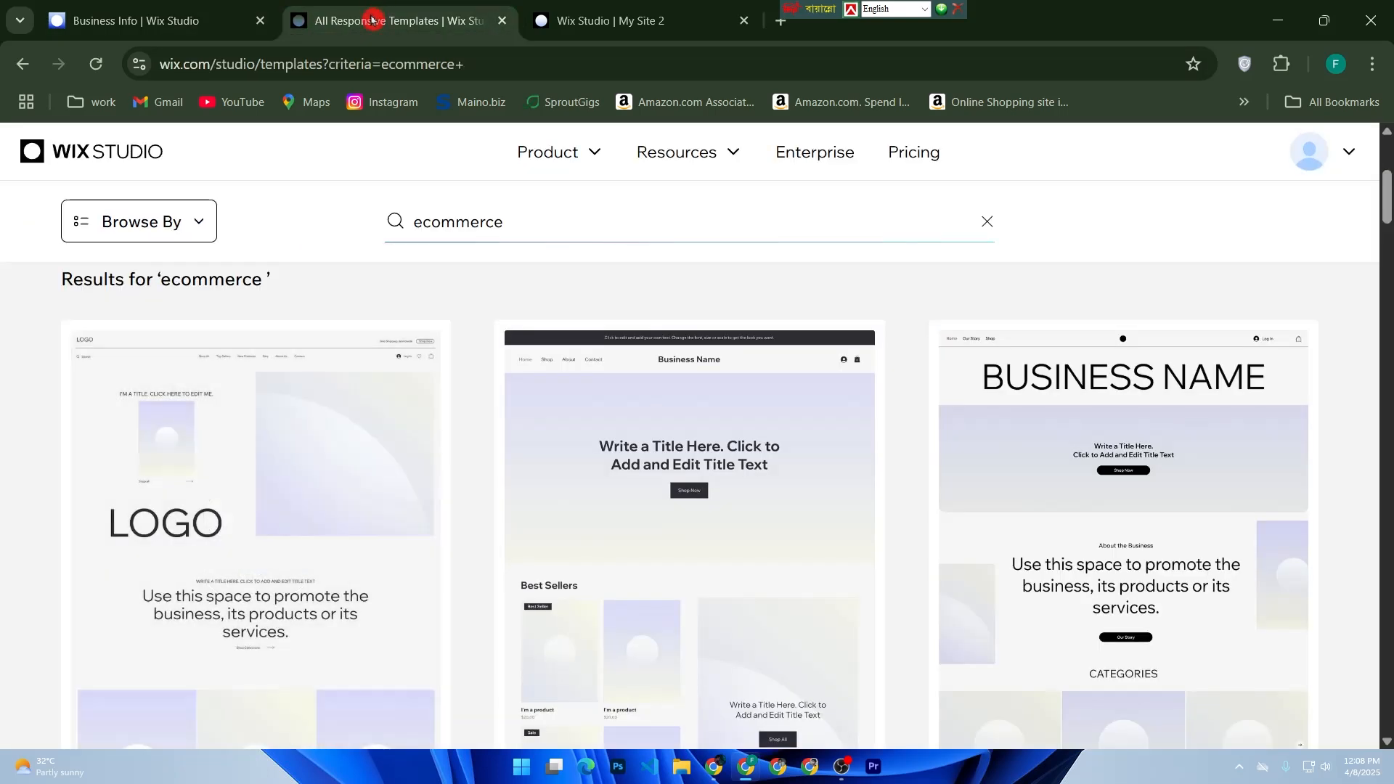
click(541, 9)
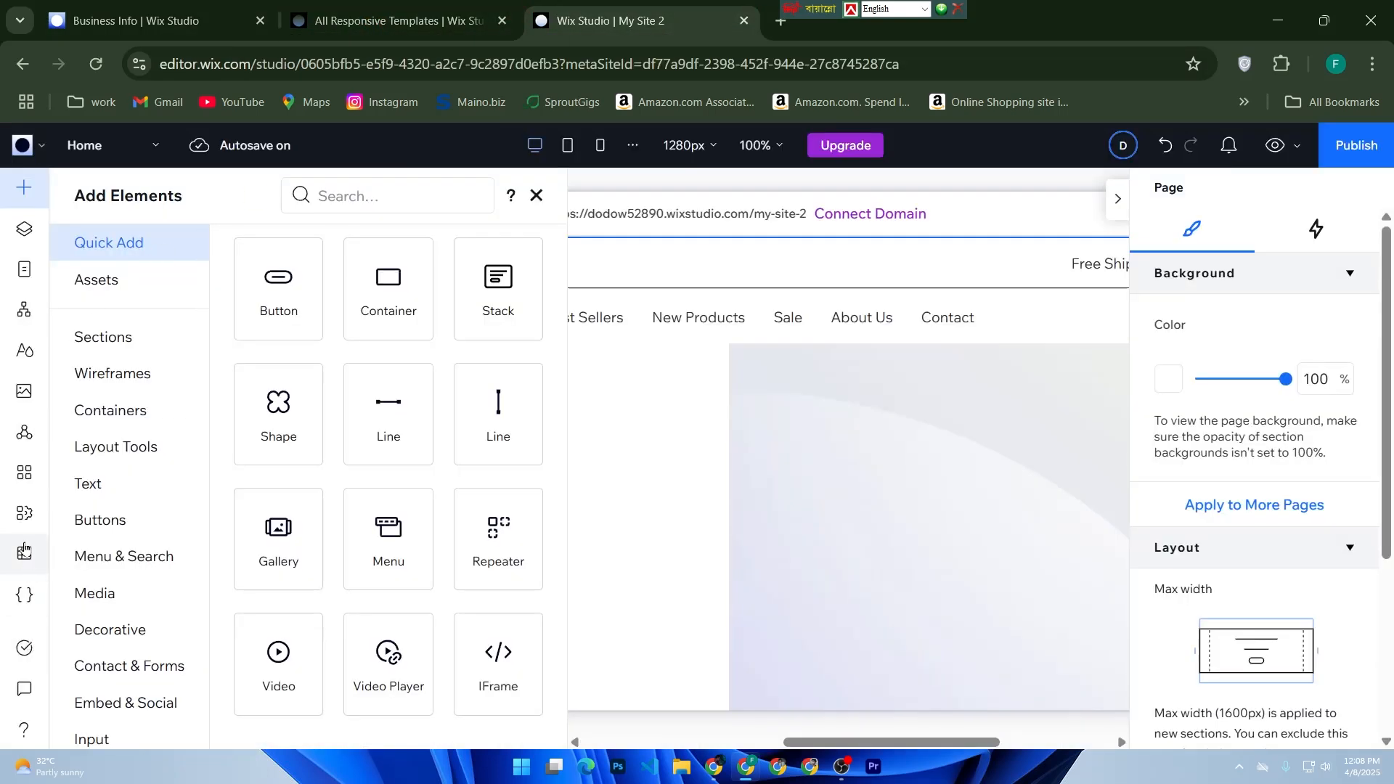
click(24, 514)
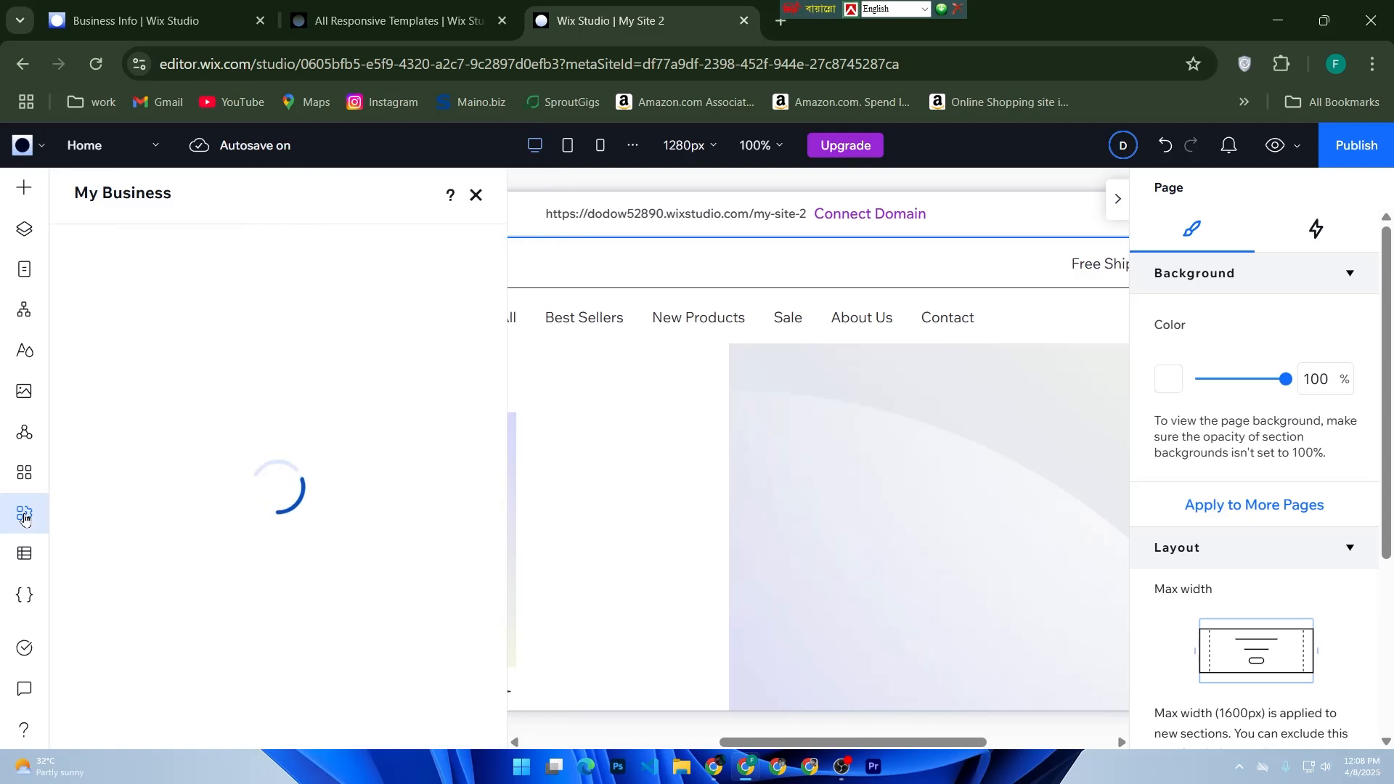